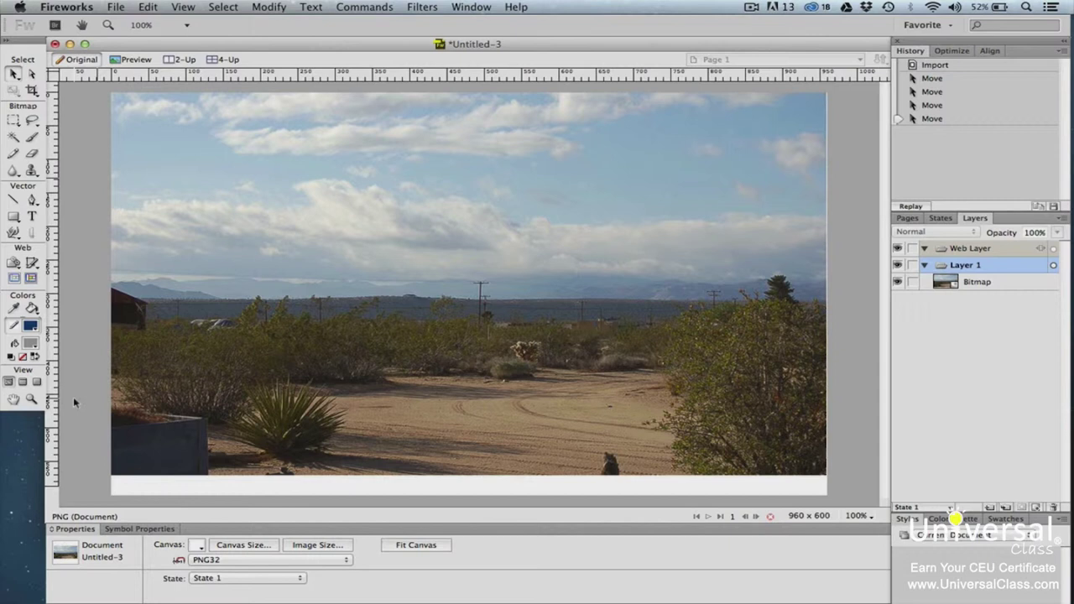
Step: Zoom in twice on the horizon to inspect the bushes closely
left_click(31, 399)
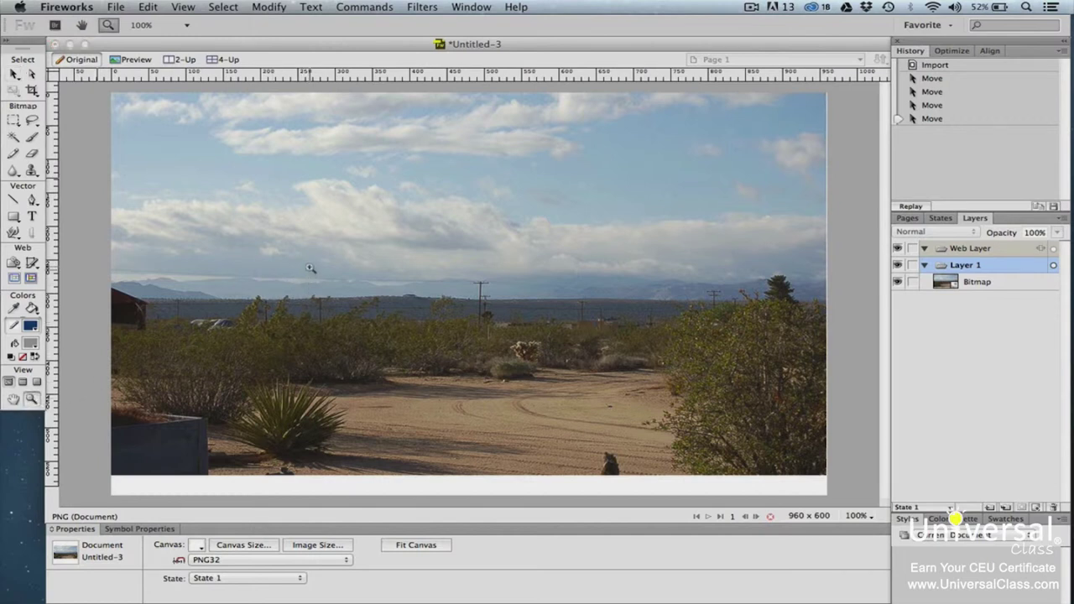
left_click_drag(310, 281, 624, 369)
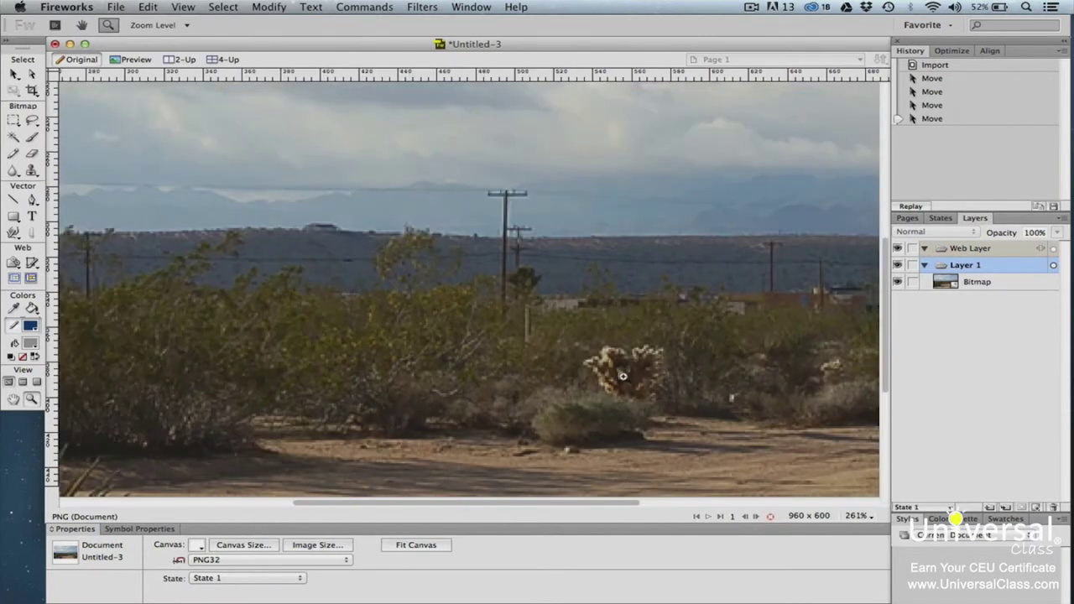
left_click_drag(179, 166, 827, 411)
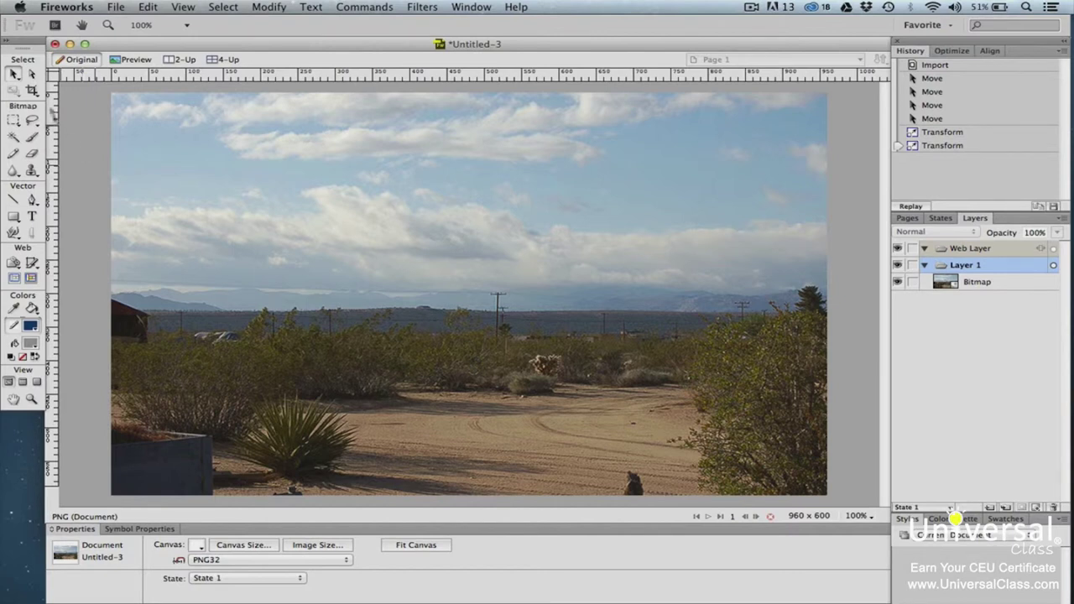
Step: Crop the document to a 468×218 strip around the horizon, power lines and bushes
left_click(32, 90)
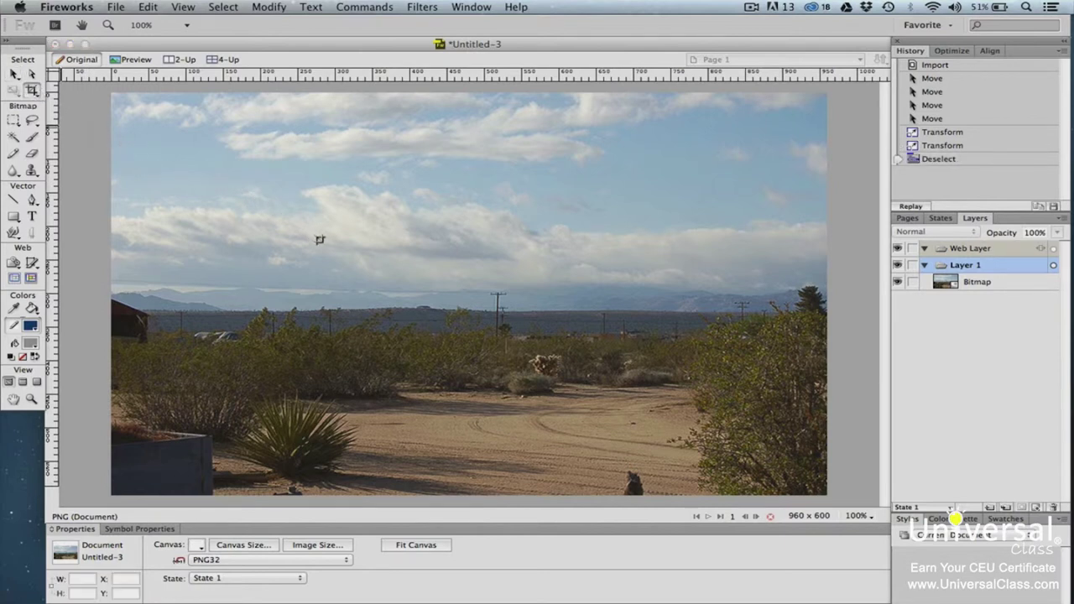
left_click_drag(322, 241, 682, 388)
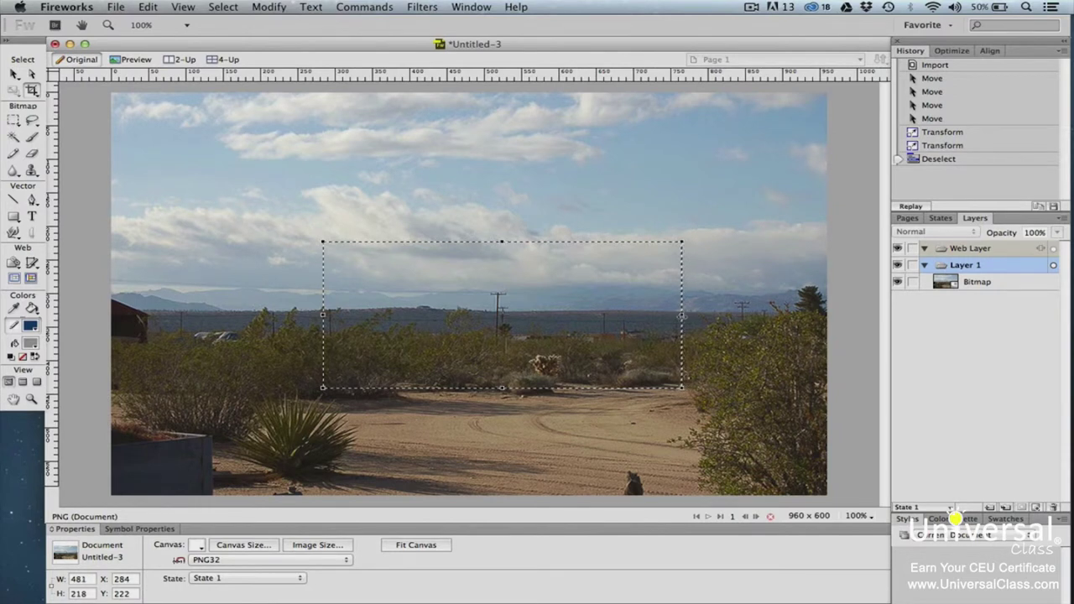
left_click_drag(680, 315, 678, 315)
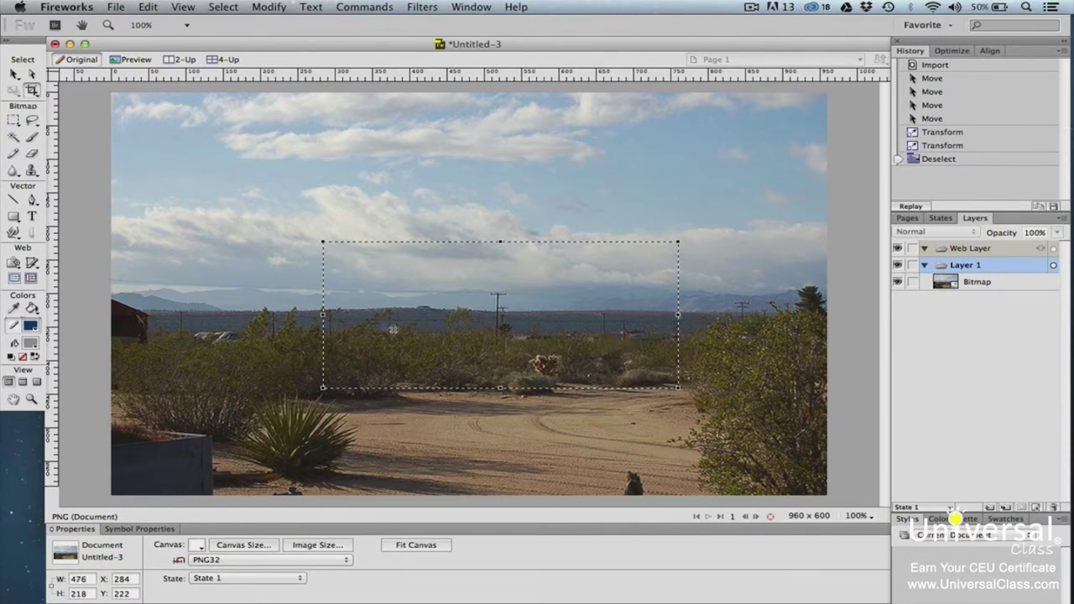
left_click_drag(322, 315, 329, 316)
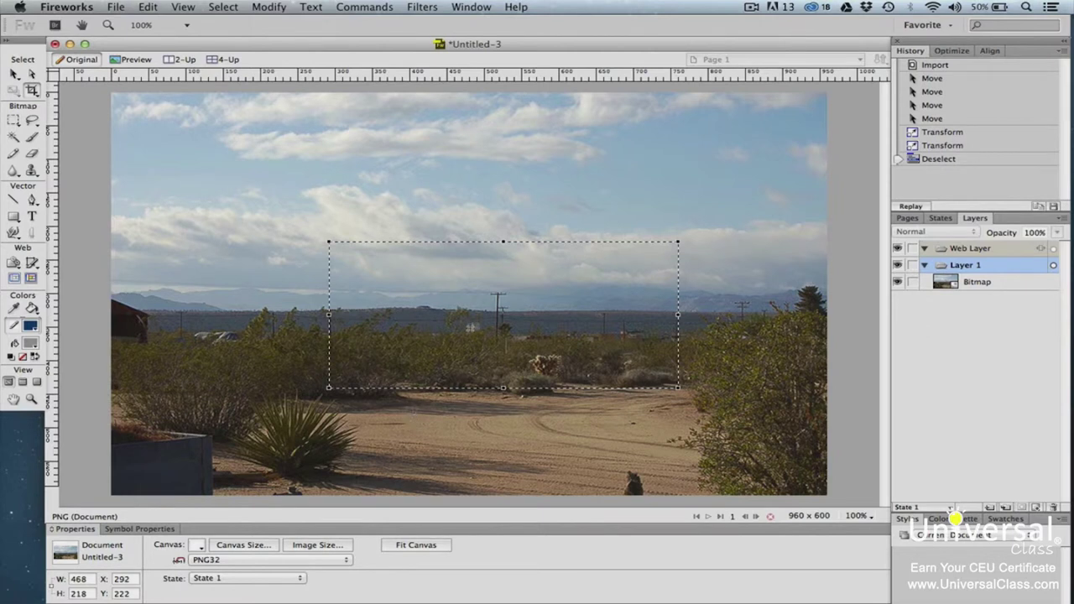
left_click_drag(481, 324, 480, 322)
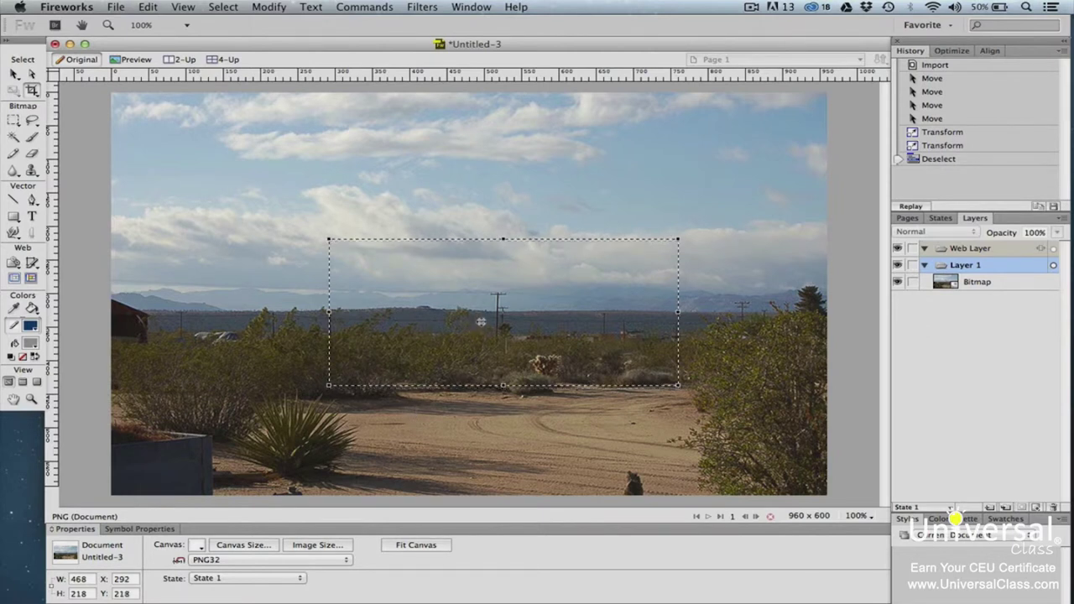
double_click(481, 321)
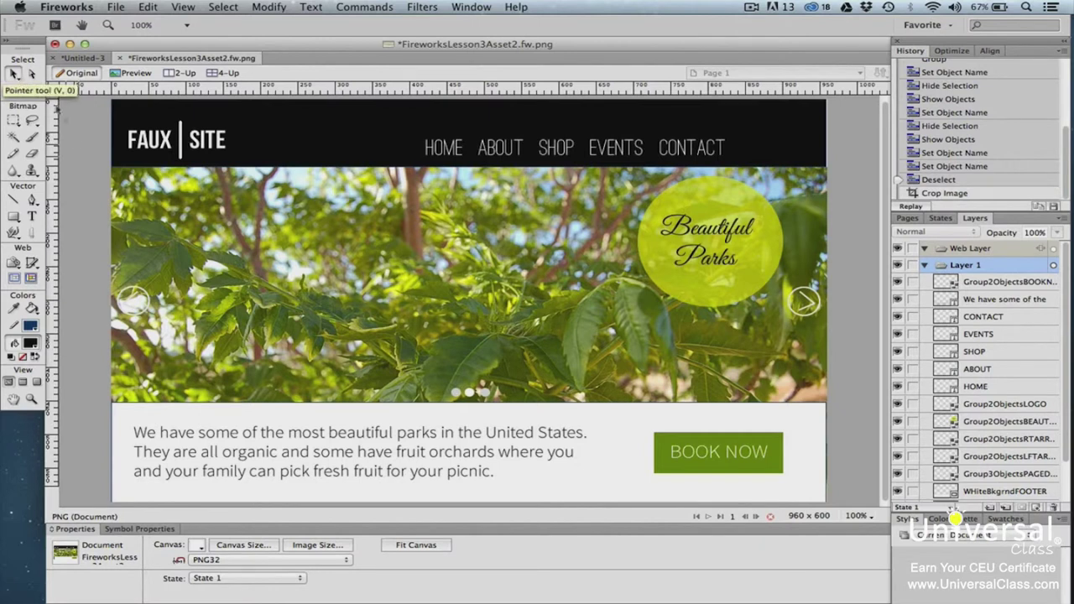
Step: Crop the selected MainImage tree photo so its bottom edge meets the text section, back at 100%
left_click(147, 214)
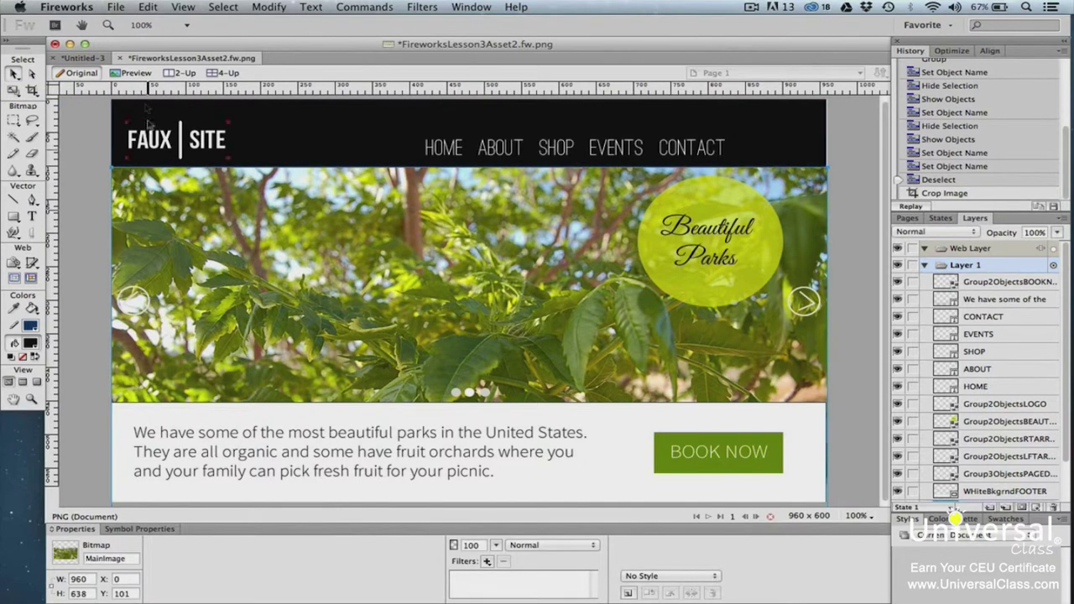
left_click(148, 7)
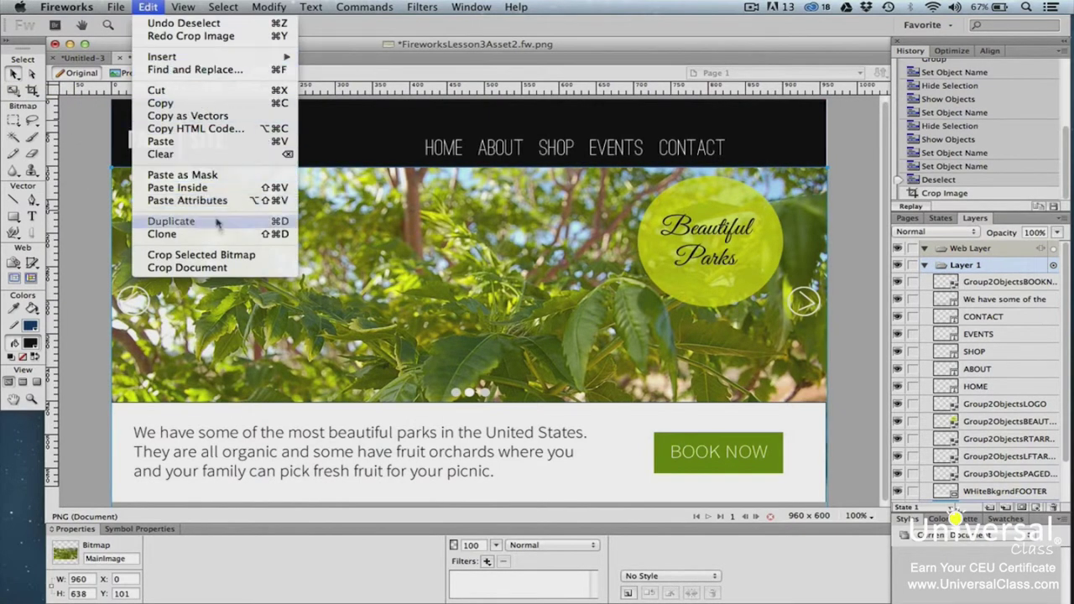
left_click(228, 254)
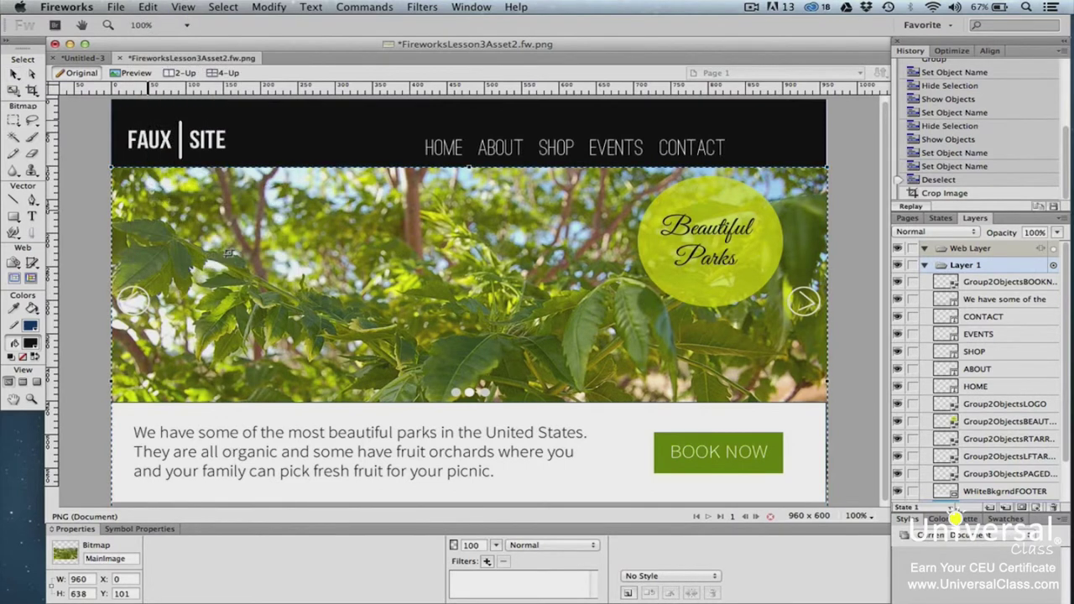
key("super+minus")
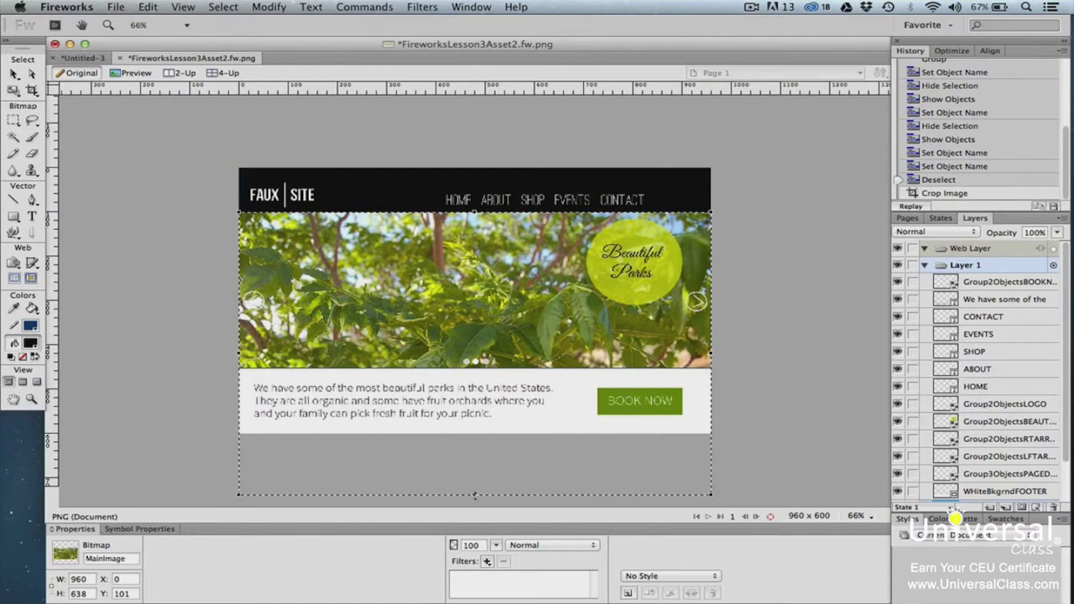
left_click_drag(474, 484, 488, 379)
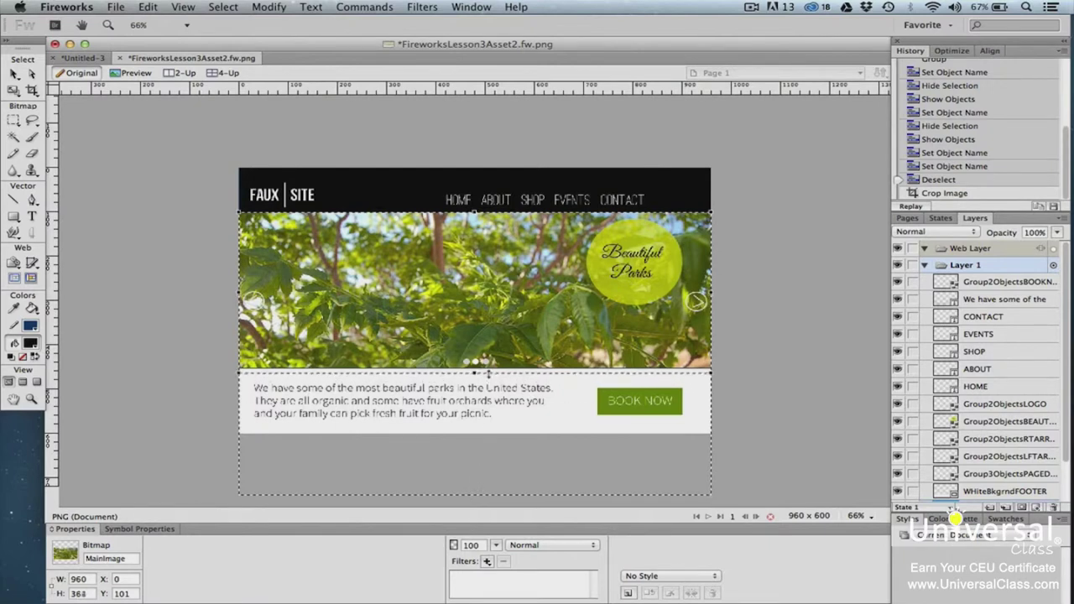
double_click(488, 374)
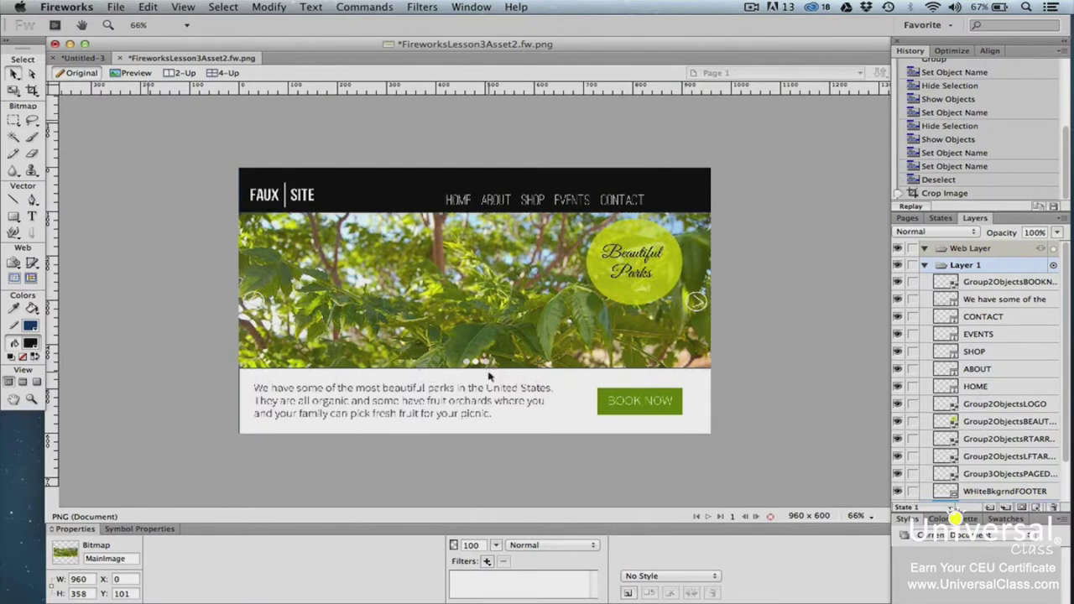
key("super+1")
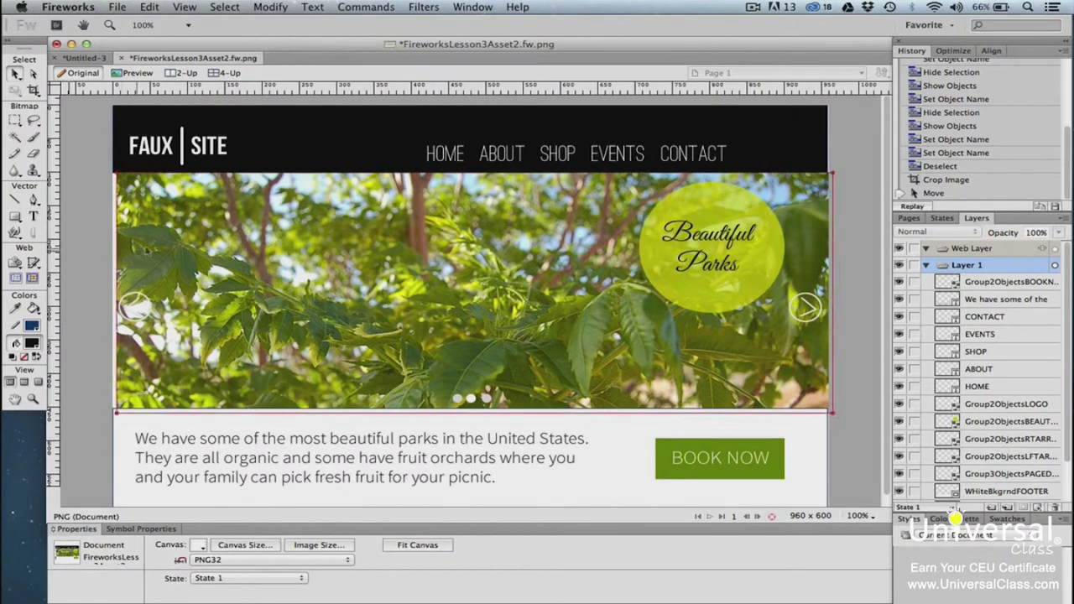
Step: Nudge the tree photo horizontally with the arrow keys until X reads -1
left_click(180, 250)
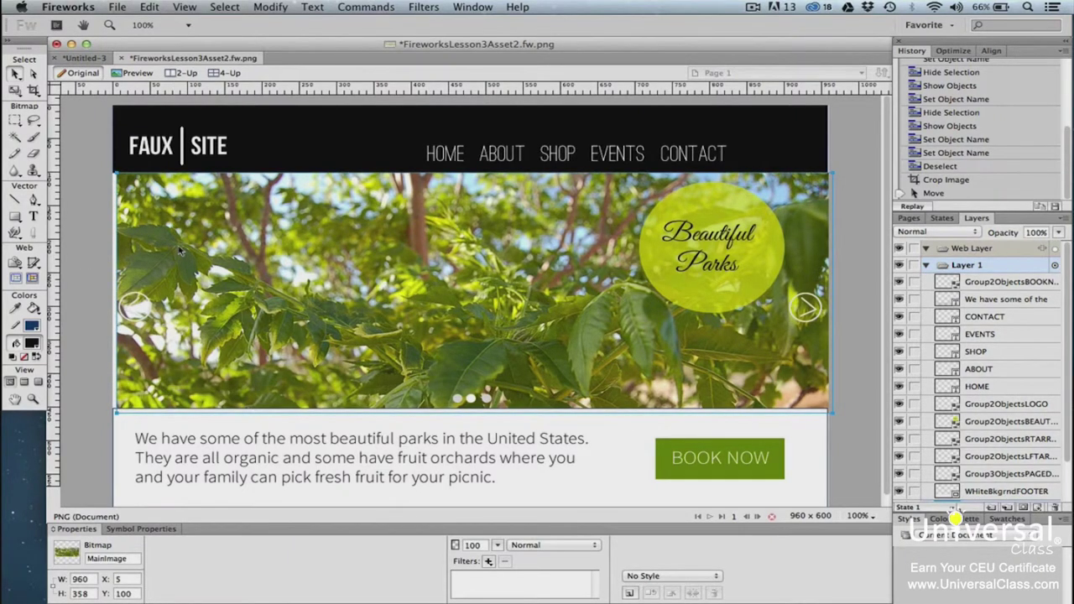
key("Left")
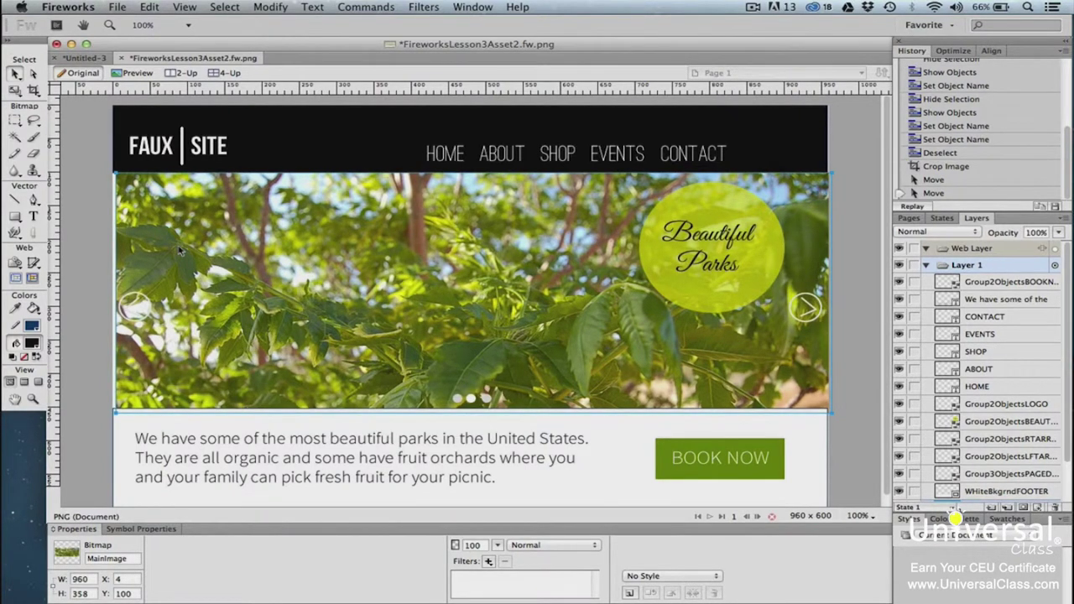
key("shift+Left")
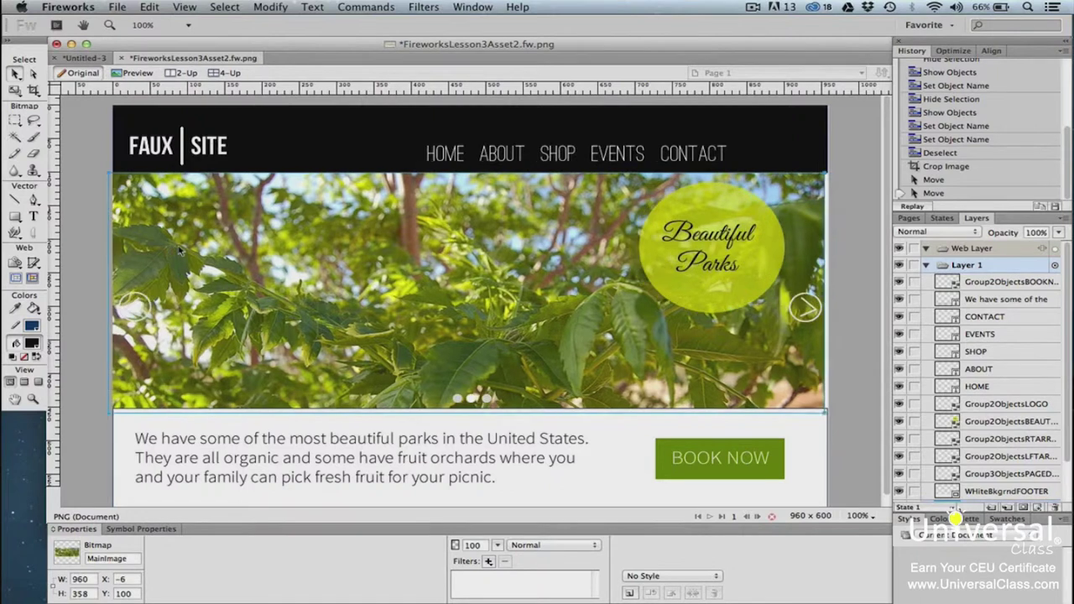
key("Right")
key("Right")
key("Right")
key("Right")
key("Right")
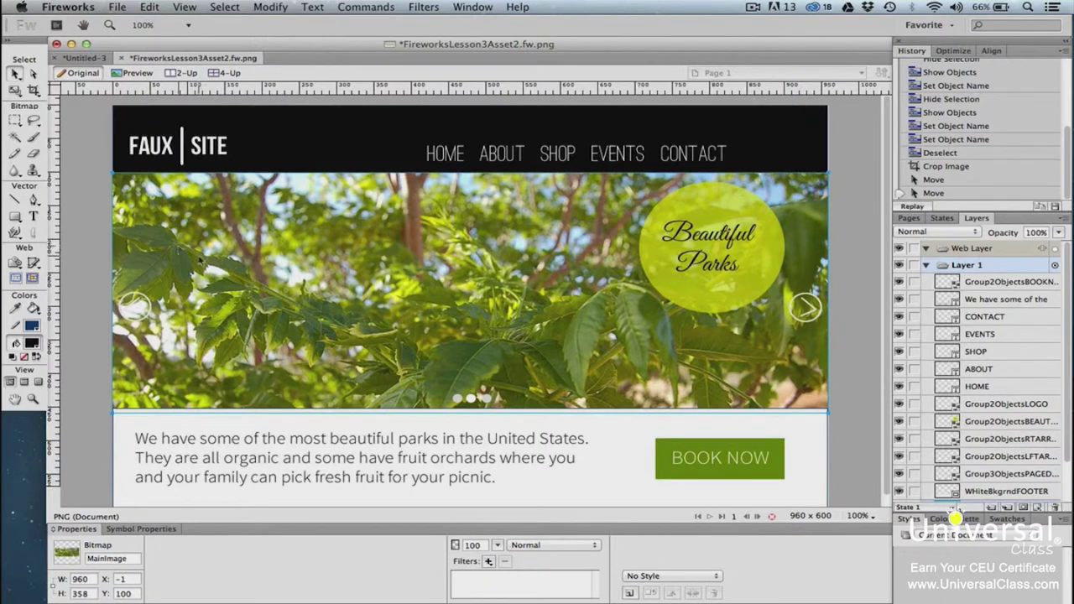
Step: Set the Align panel to Relative To Canvas and deselect the tree photo
left_click(990, 51)
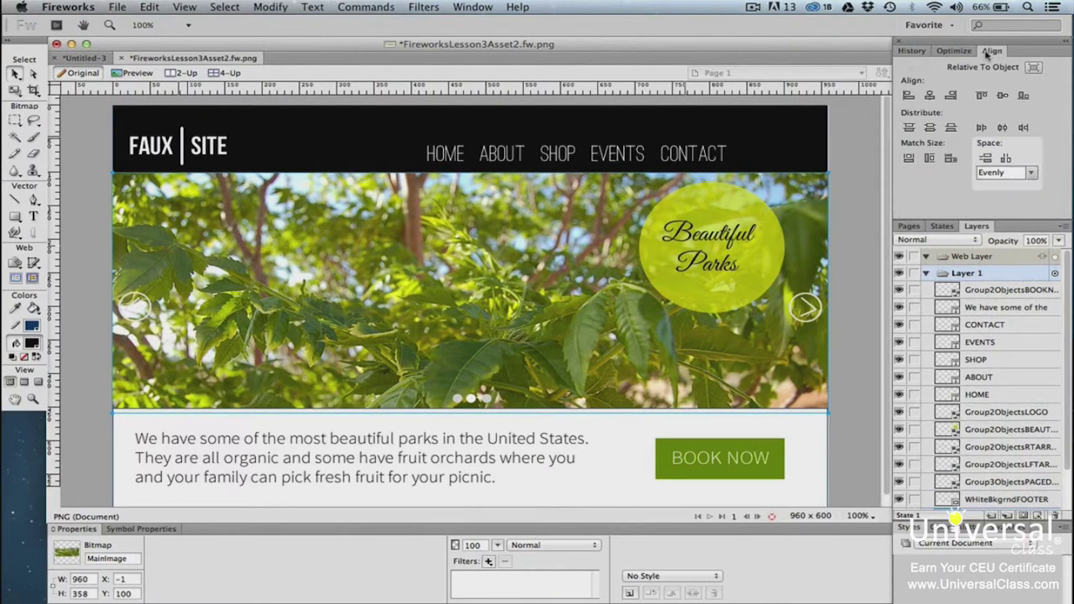
left_click(1033, 68)
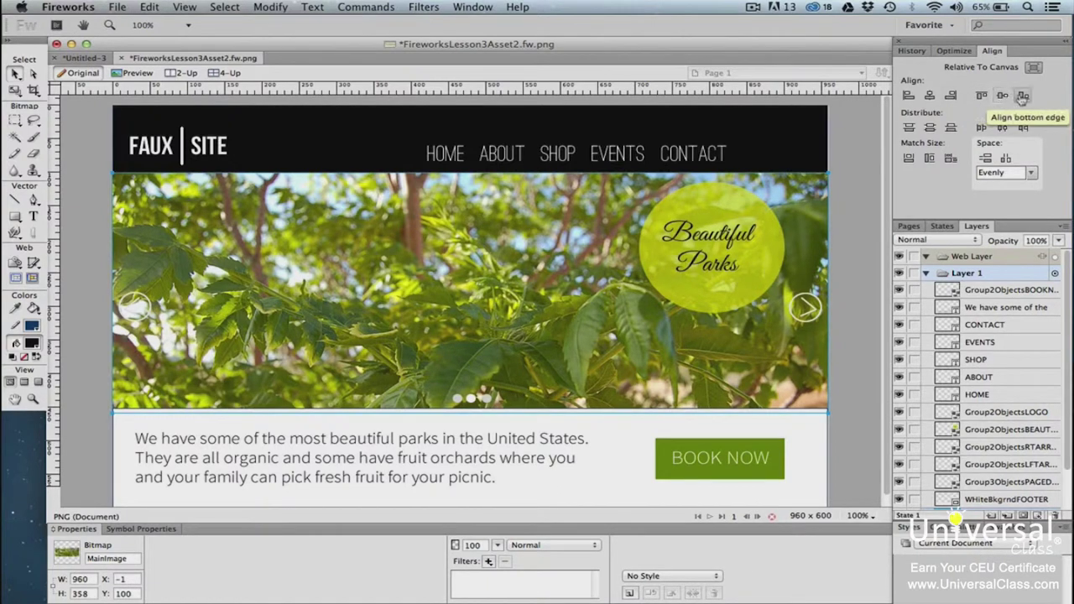
left_click(85, 211)
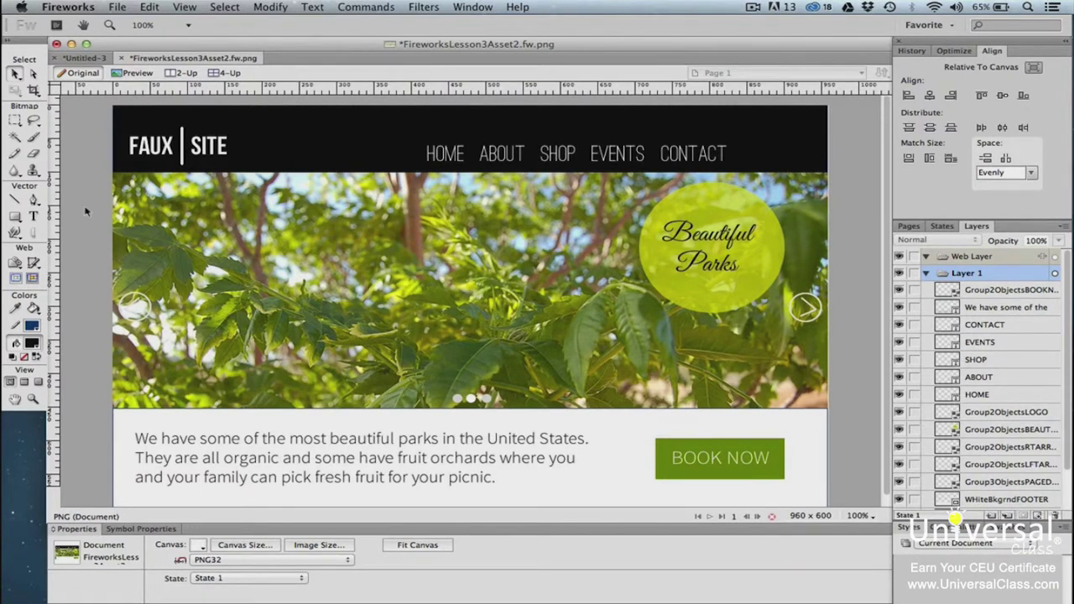
Step: Show rulers and drag a vertical guide to the FAUX logo's left edge
left_click(185, 7)
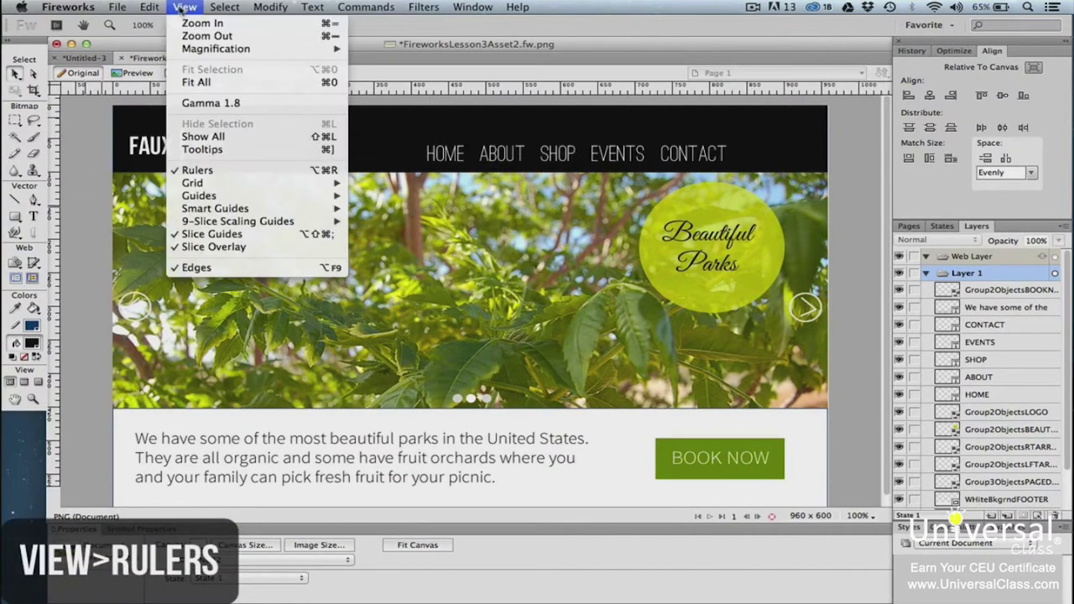
left_click(200, 170)
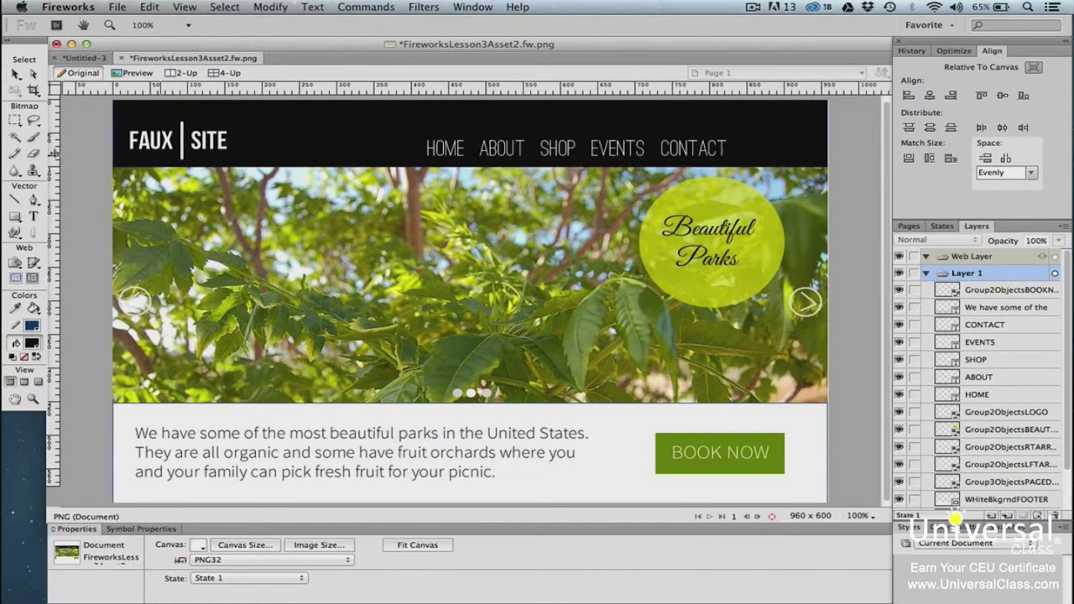
left_click_drag(56, 153, 85, 152)
left_click_drag(85, 152, 130, 153)
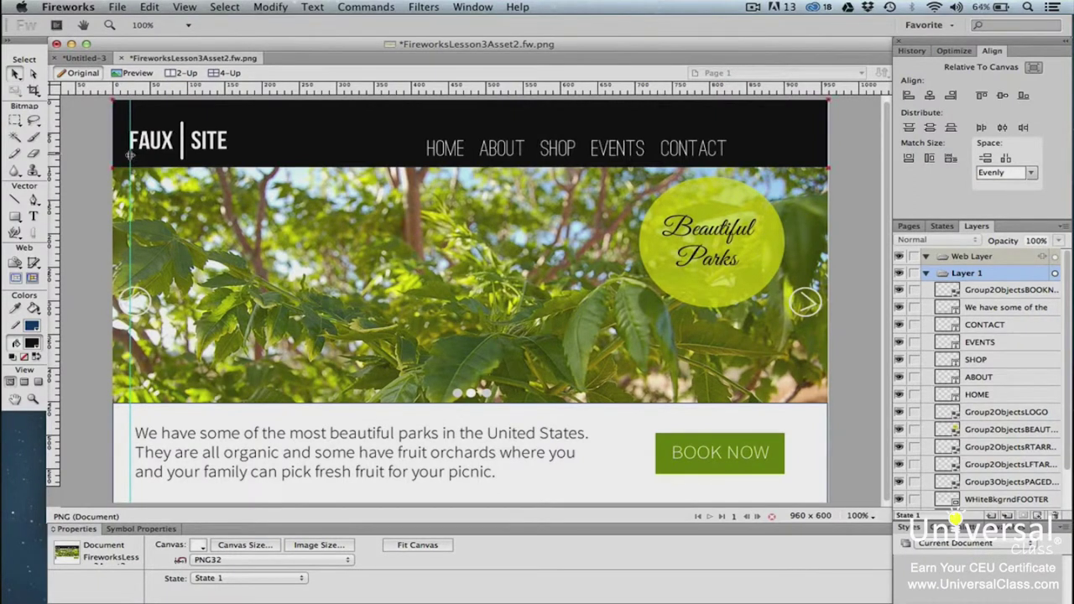
Step: Toggle View > Tooltips and check the guide's position against the logo
left_click(185, 6)
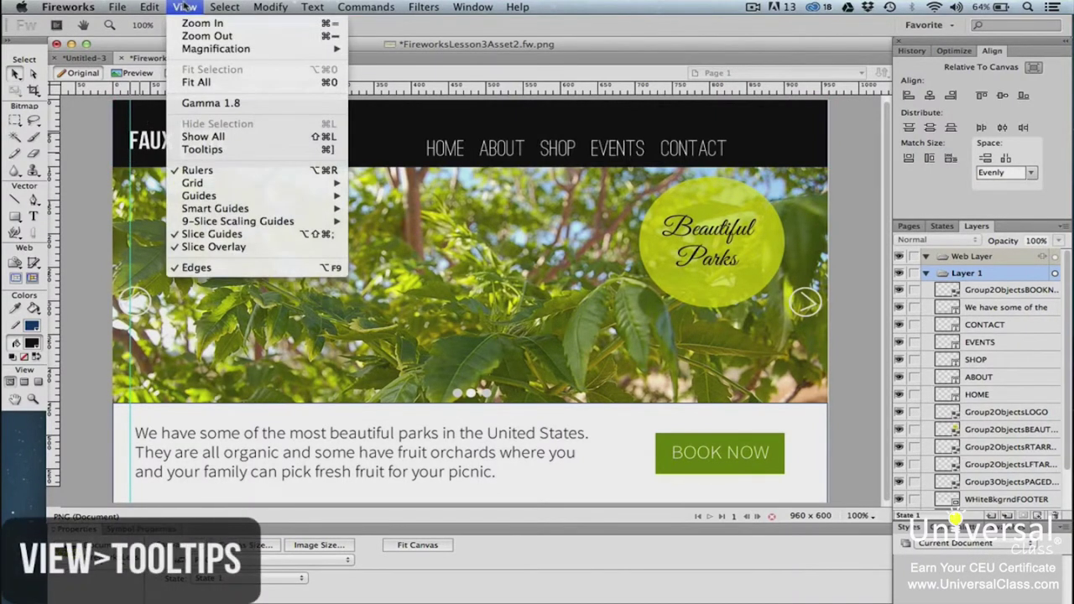
left_click(202, 150)
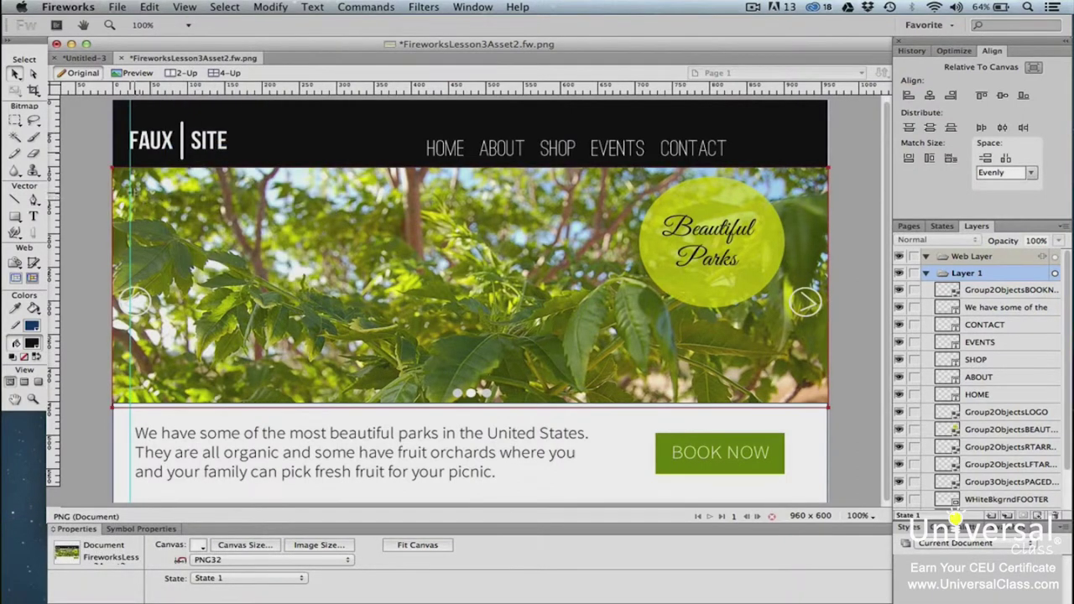
mouse_move(131, 185)
left_mouse_down()
mouse_move(139, 188)
mouse_move(128, 183)
left_mouse_up()
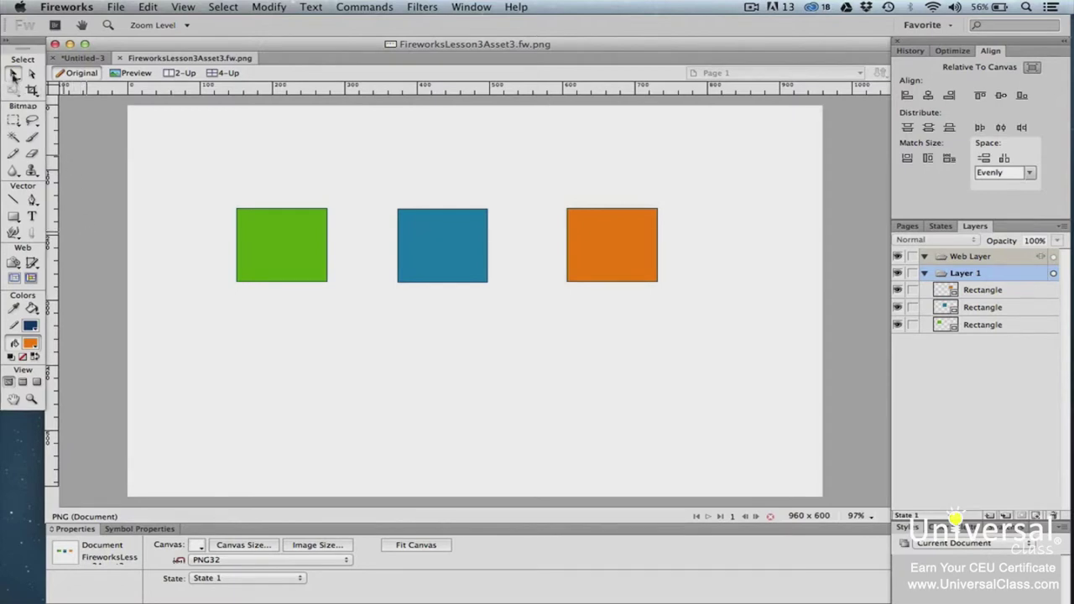
Step: Space the green, blue and orange rectangles evenly horizontally across the canvas
left_click_drag(193, 174, 710, 304)
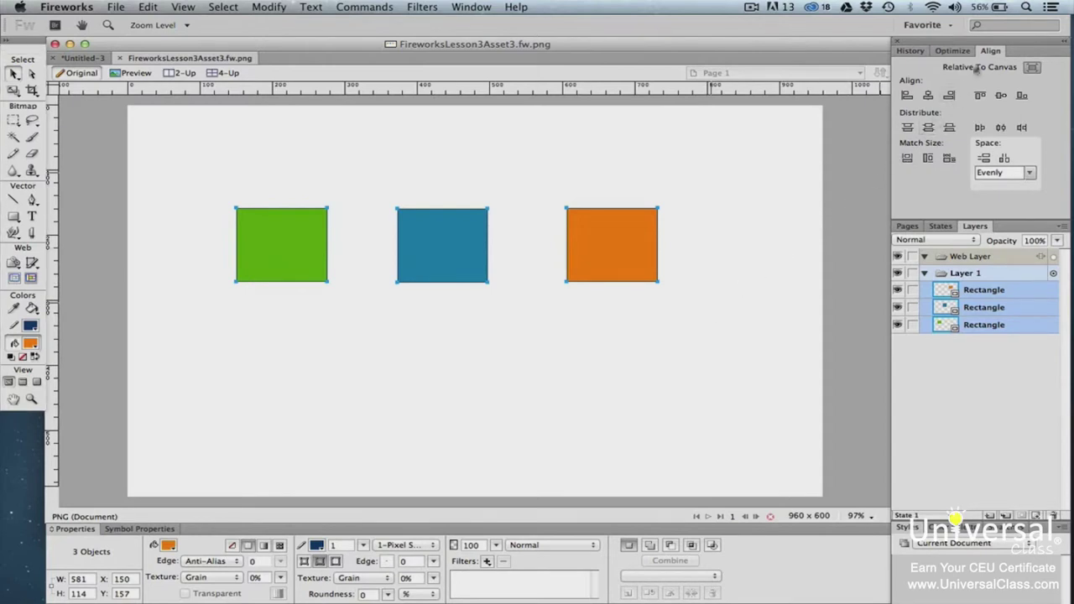
left_click(1032, 70)
left_click(1031, 174)
left_click(1005, 203)
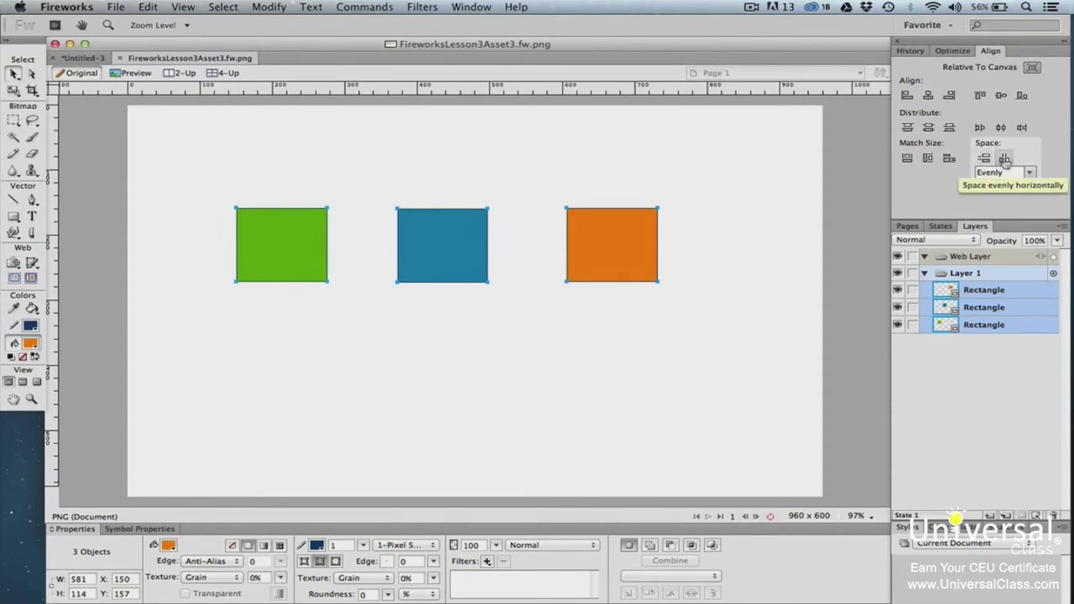
left_click(1005, 160)
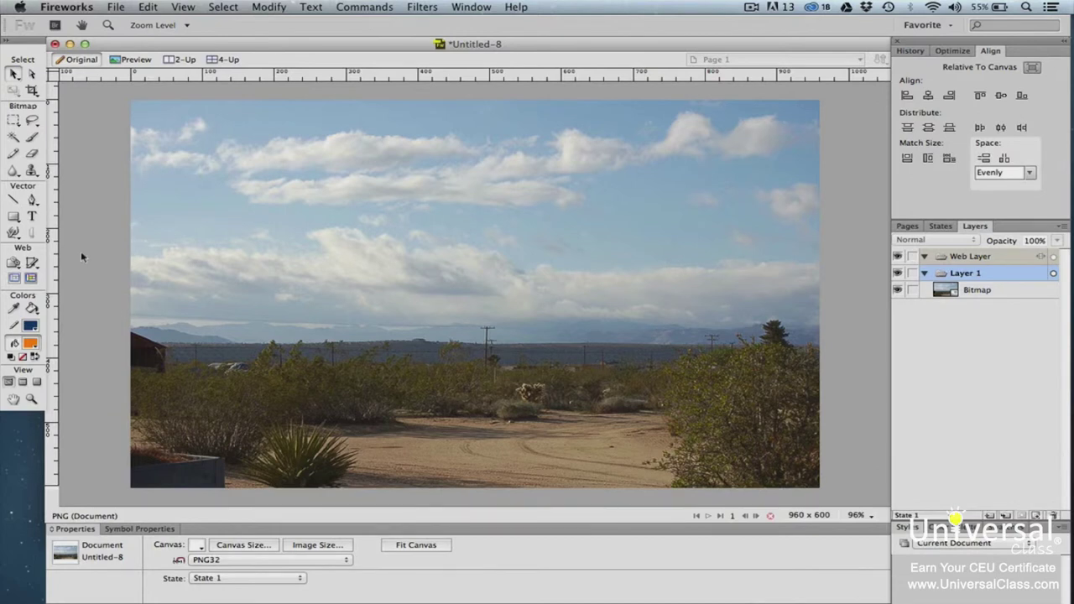
left_click(176, 240)
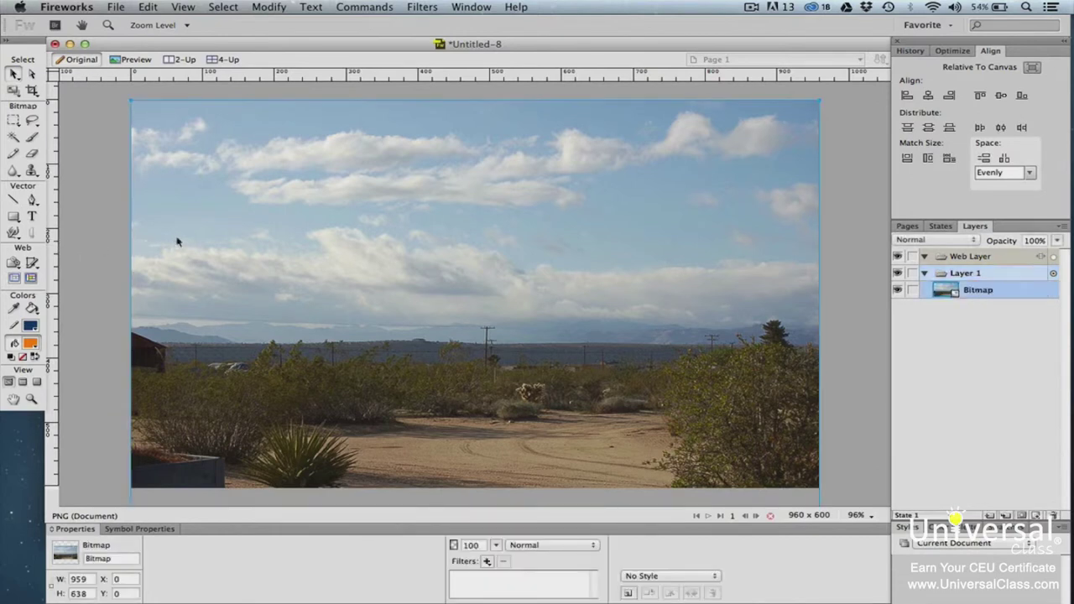
right_click(224, 223)
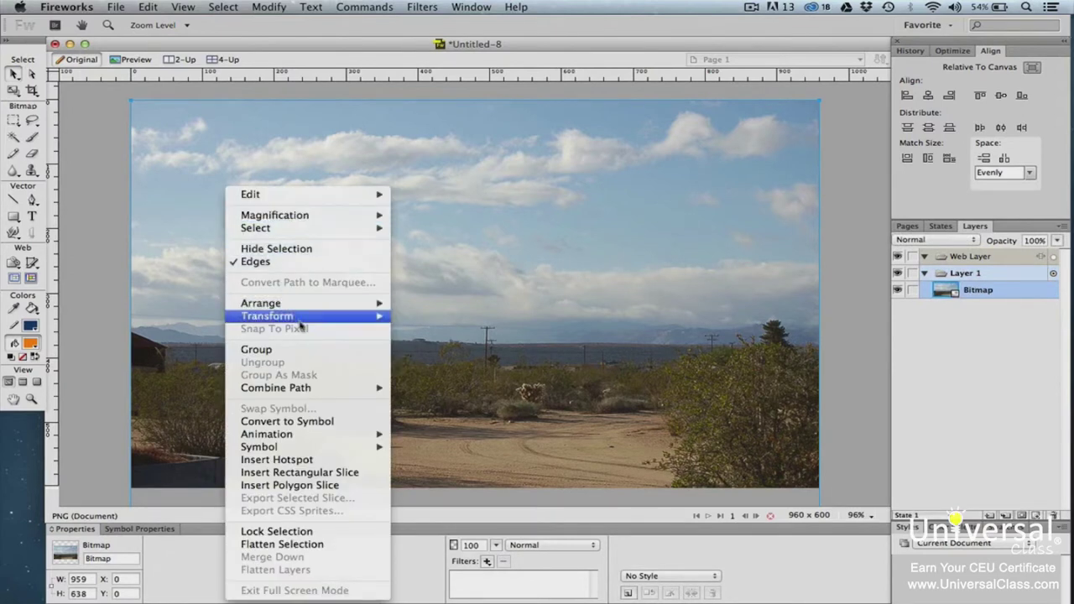
mouse_move(302, 322)
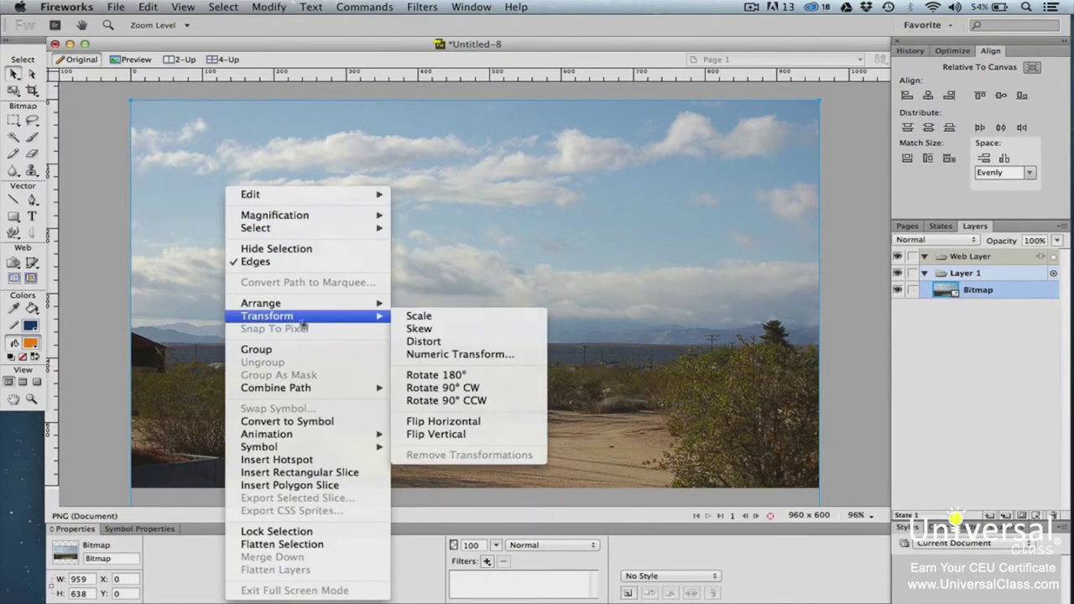
left_click(467, 354)
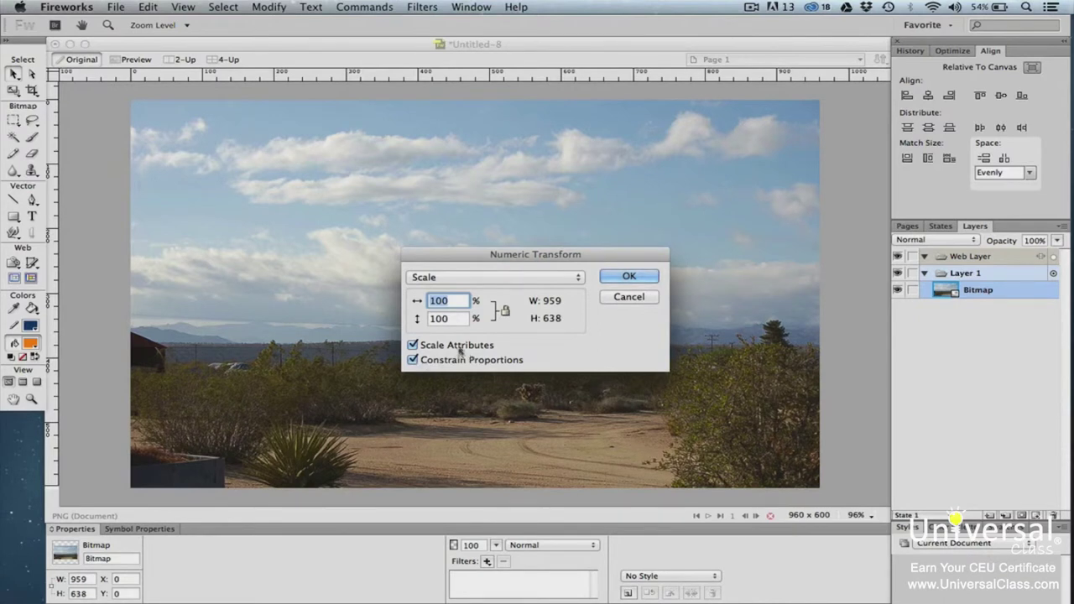
type("960")
left_click(628, 298)
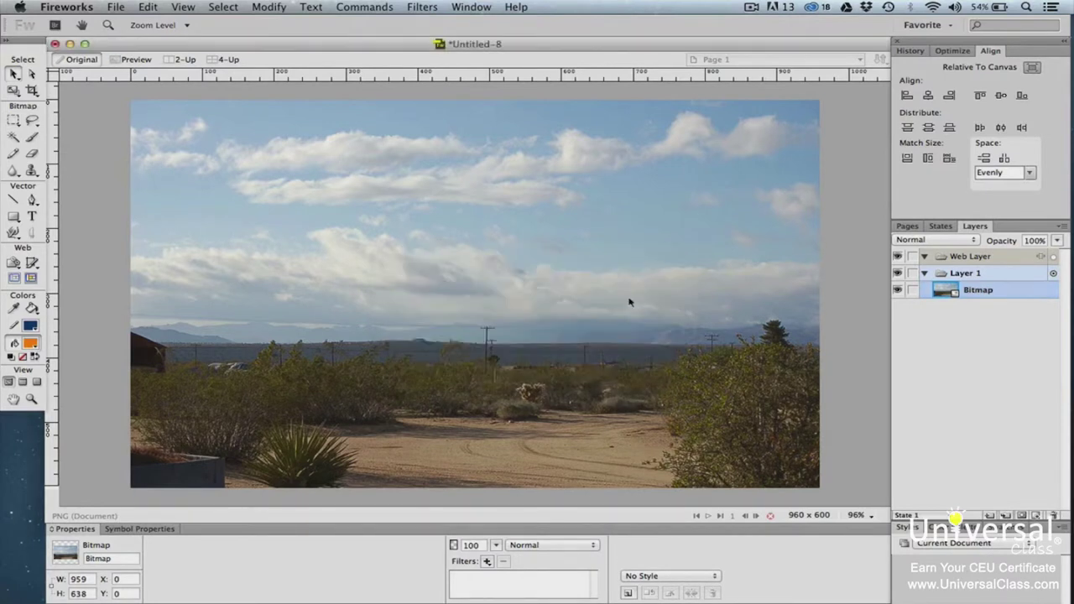
right_click(629, 302)
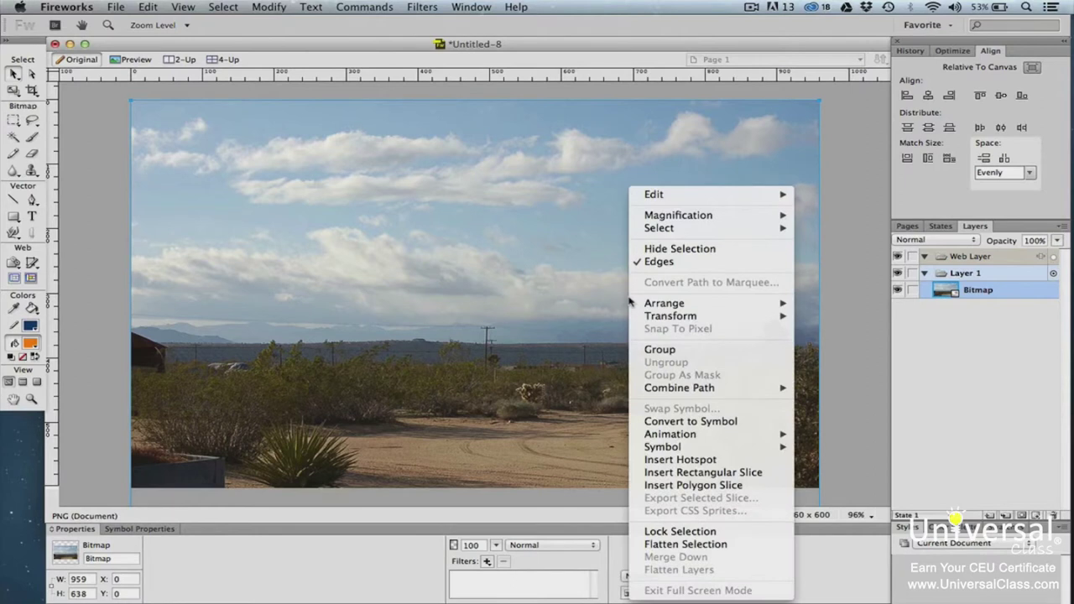
mouse_move(679, 316)
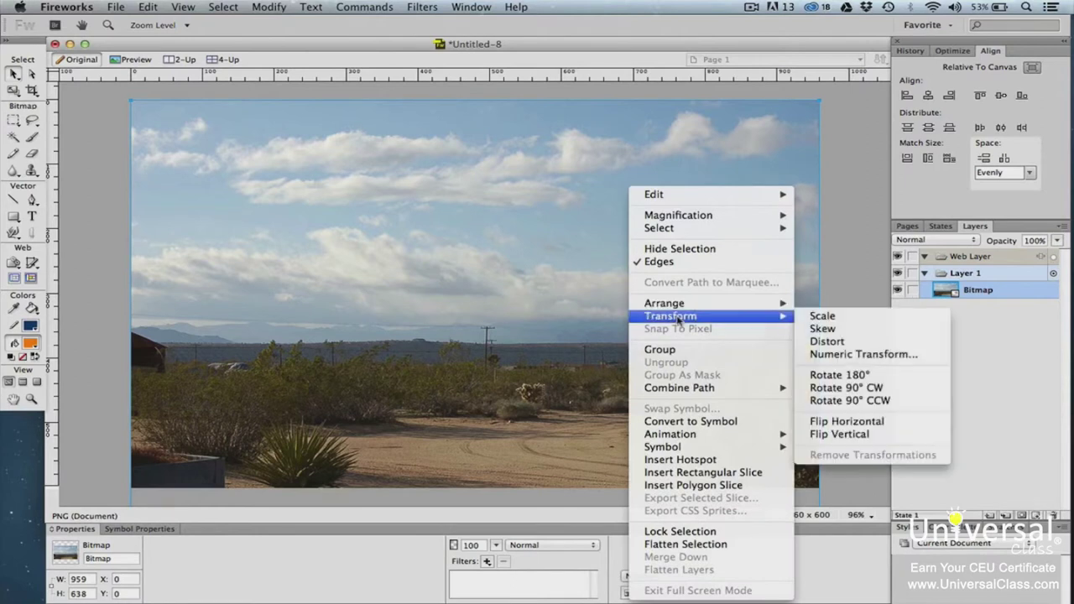
left_click(848, 319)
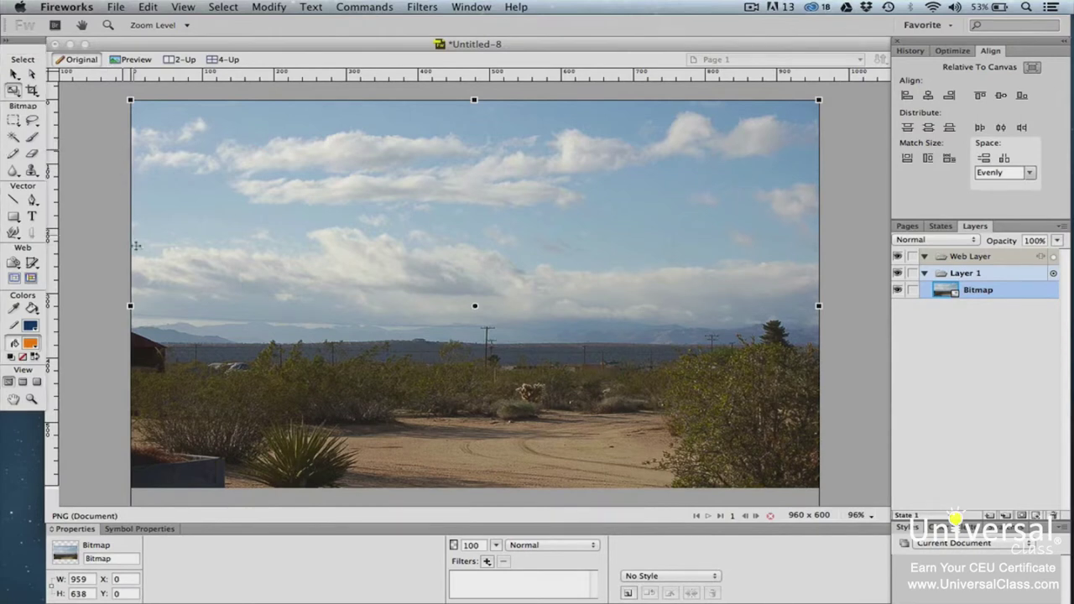
left_click_drag(130, 306, 132, 306)
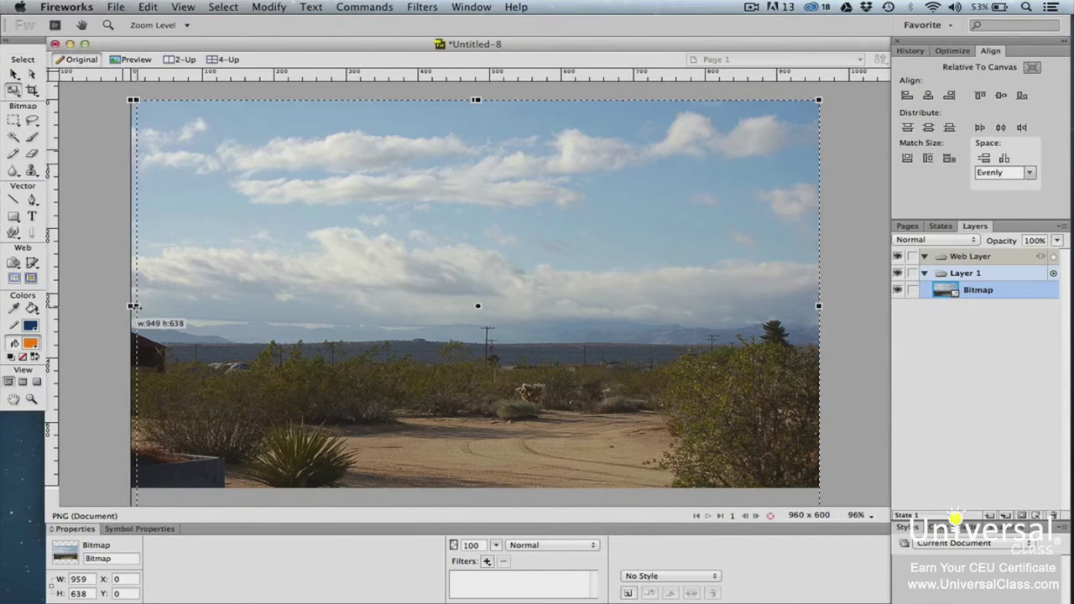
left_click_drag(134, 307, 127, 307)
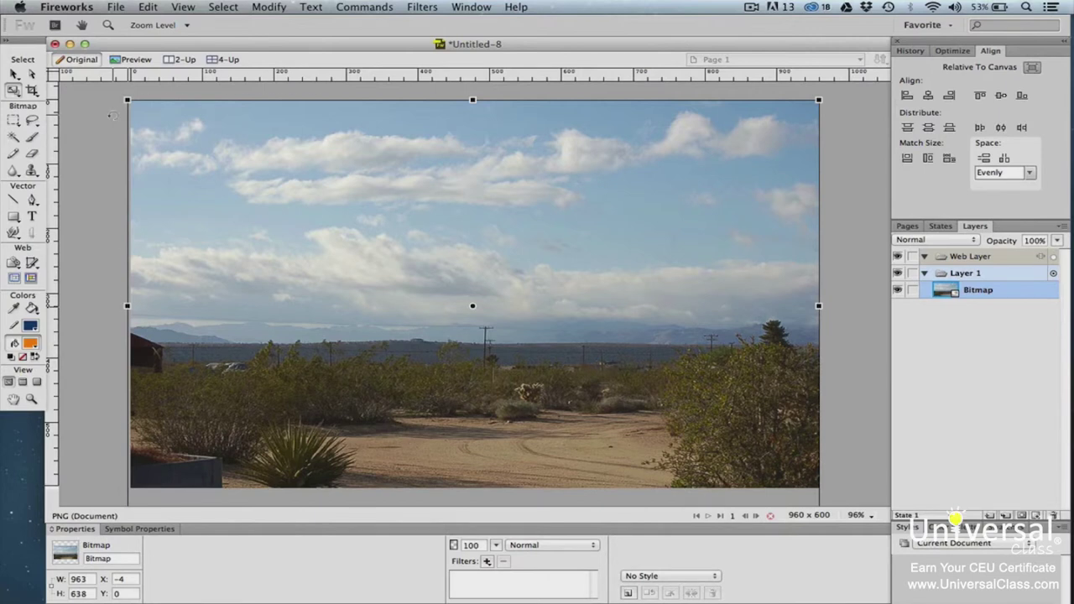
left_click_drag(113, 115, 208, 98)
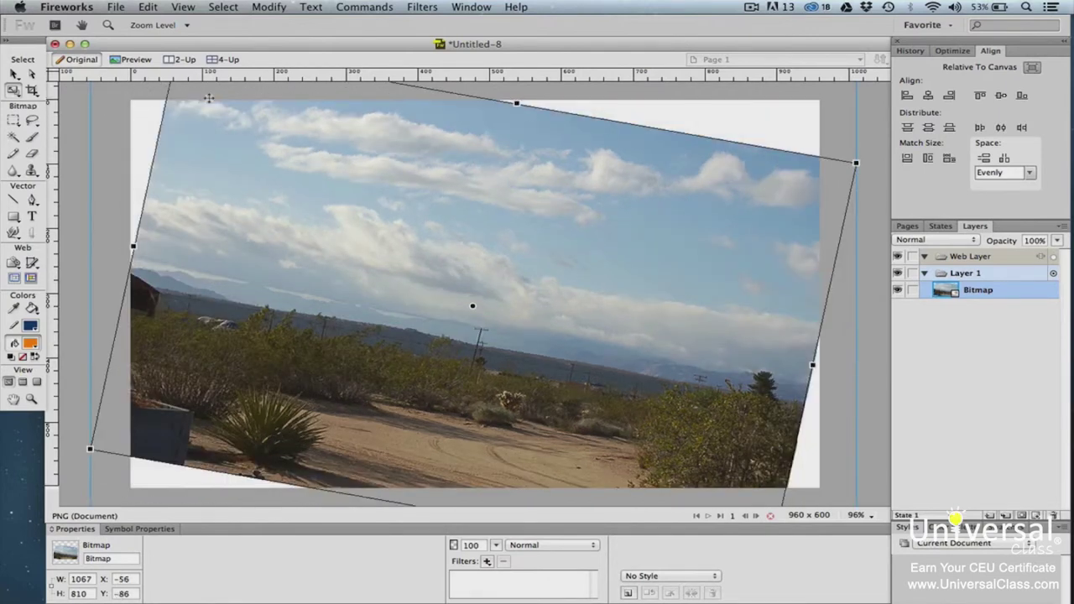
key("Escape")
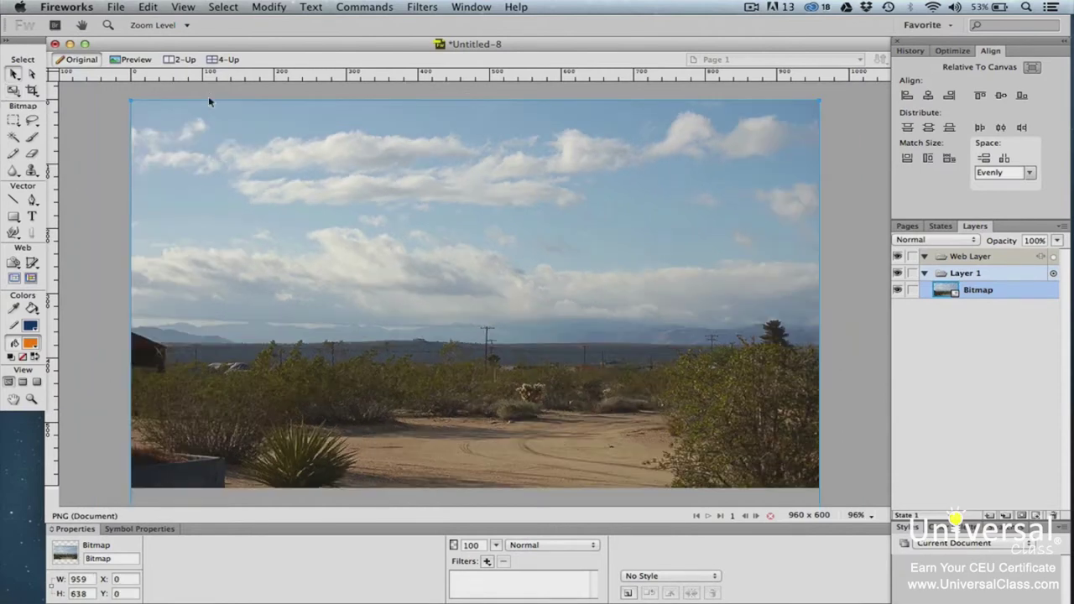
Step: Distort the desert photo by dragging its top-left corner inward toward the image centre
right_click(235, 151)
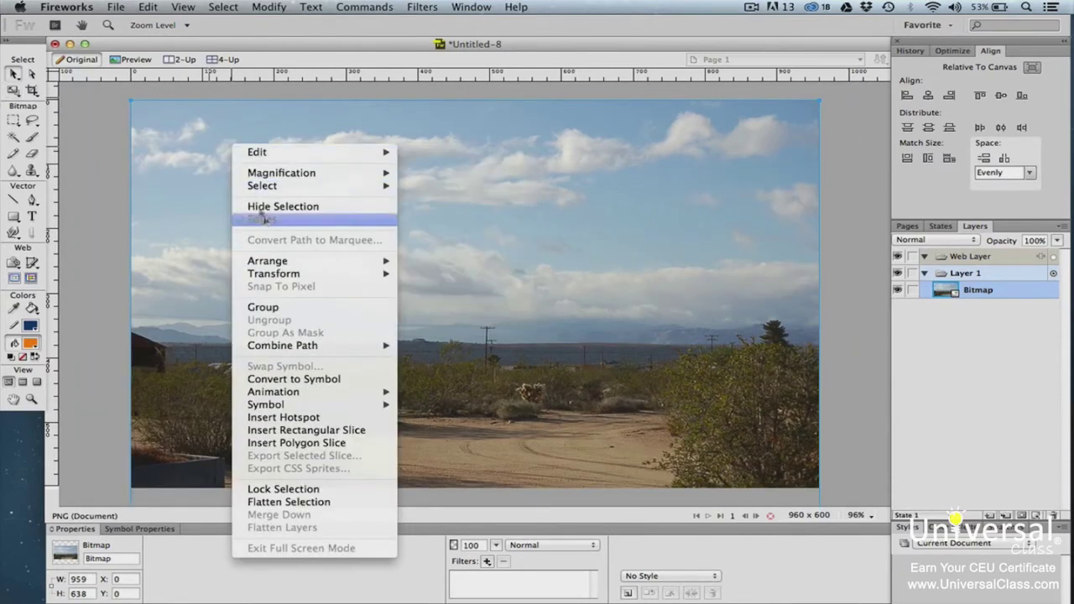
mouse_move(290, 274)
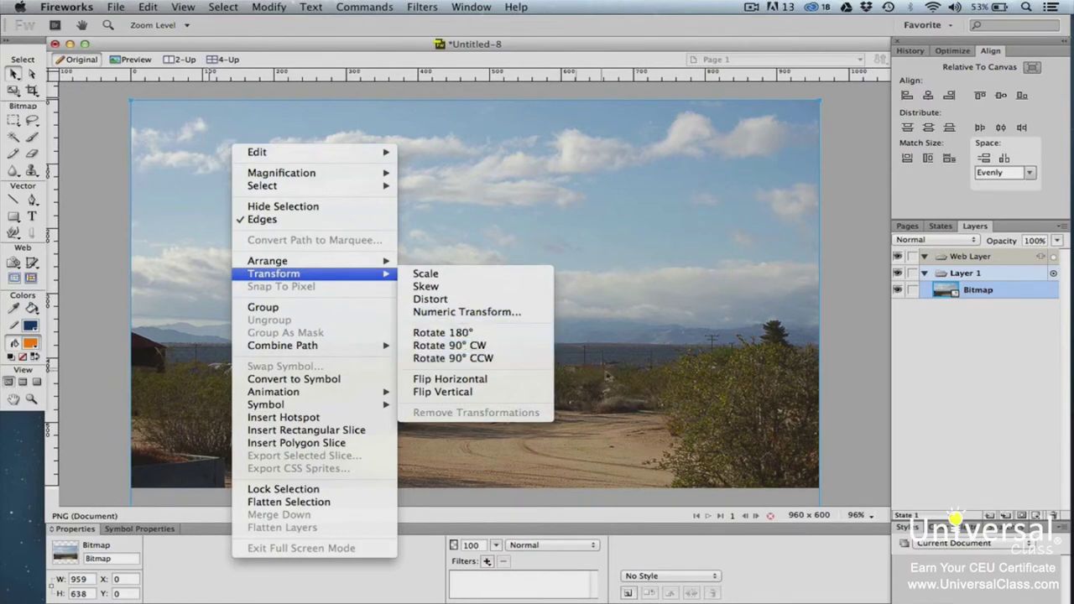
left_click(609, 376)
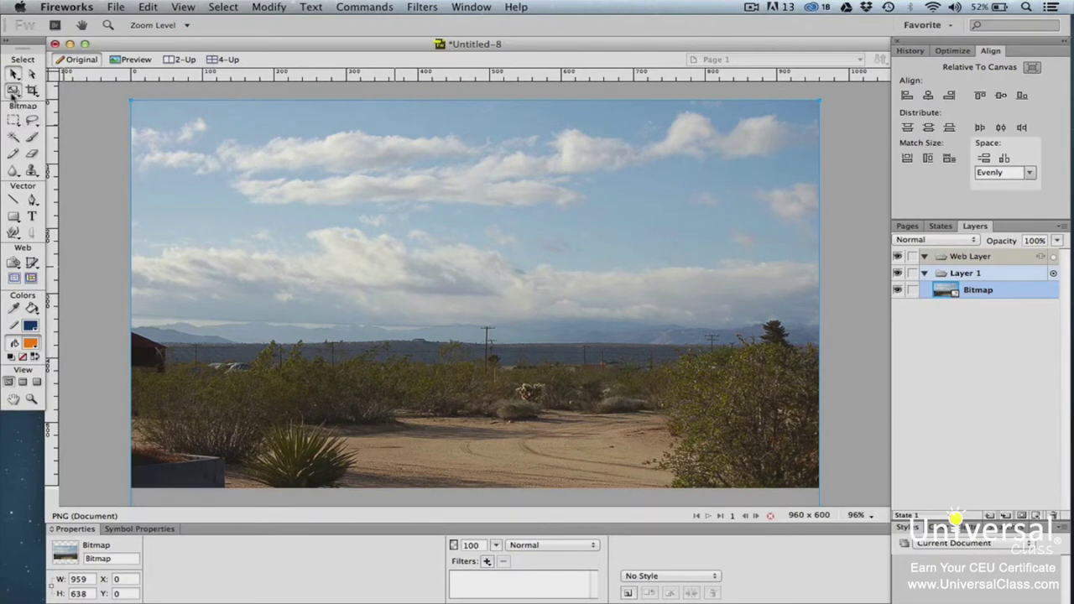
left_click_drag(13, 90, 42, 138)
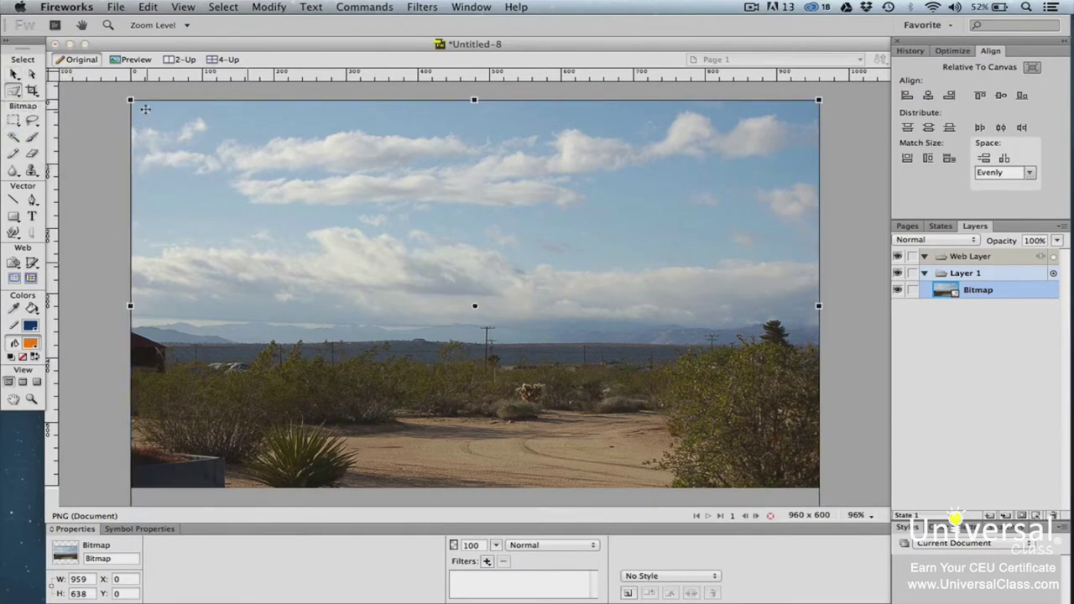
left_click_drag(130, 99, 312, 237)
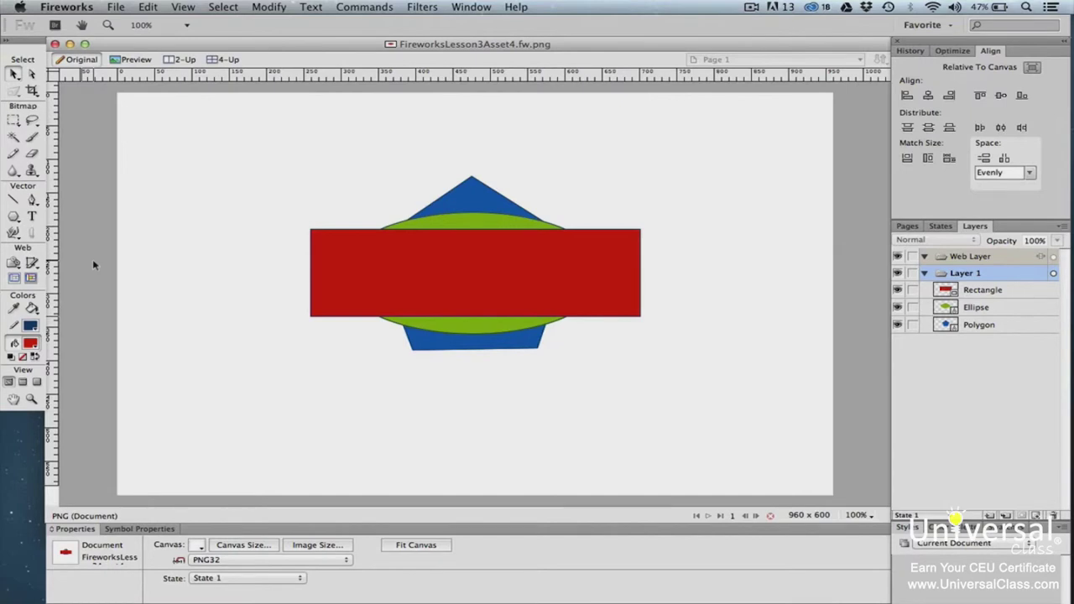
Step: Send the red rectangle backward behind the green ellipse
left_click(331, 252)
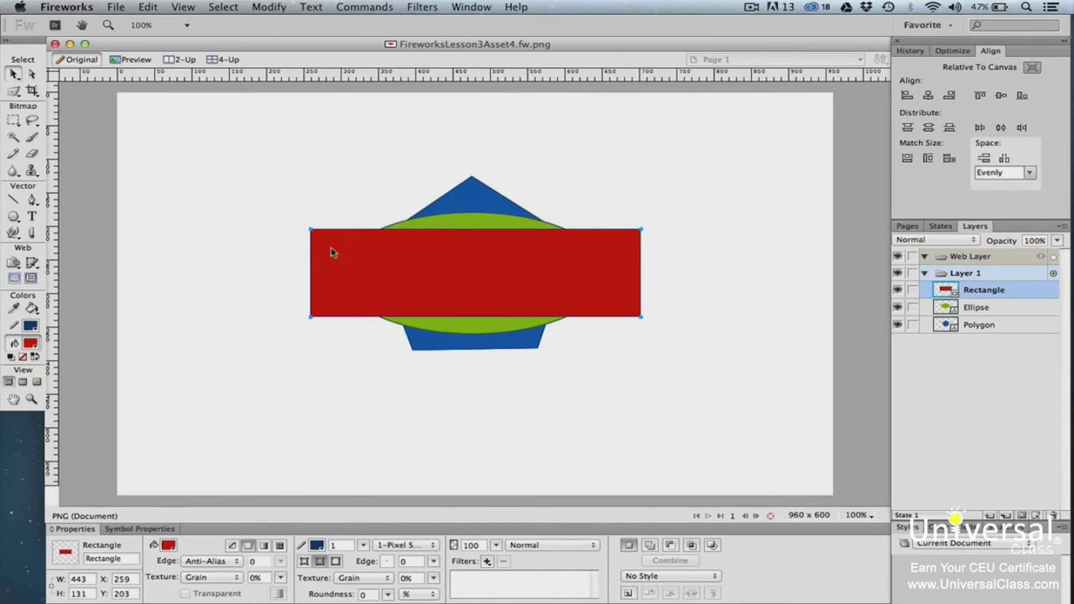
right_click(331, 253)
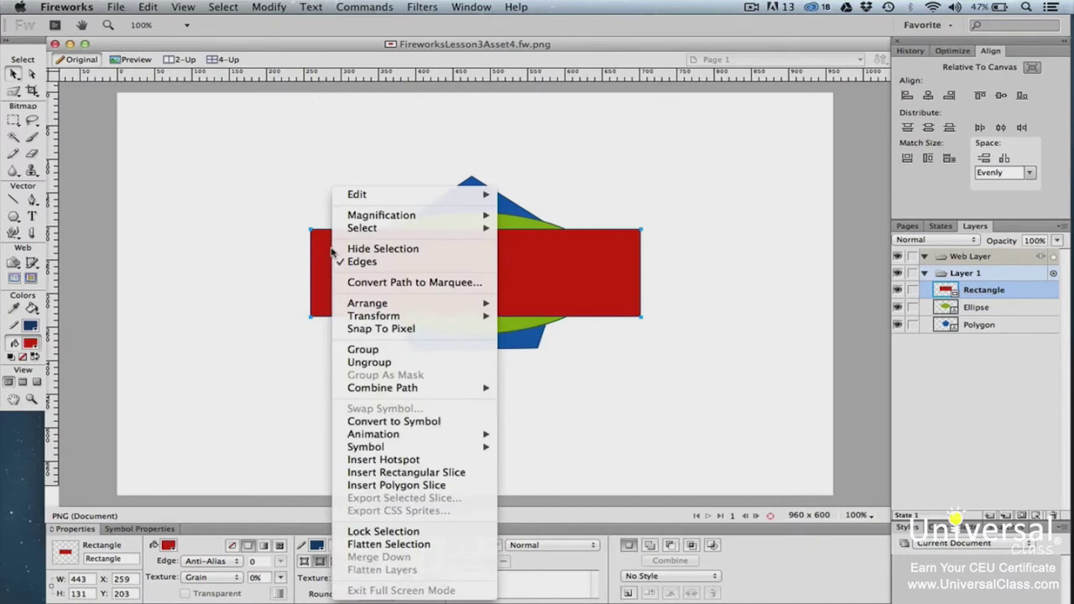
mouse_move(470, 305)
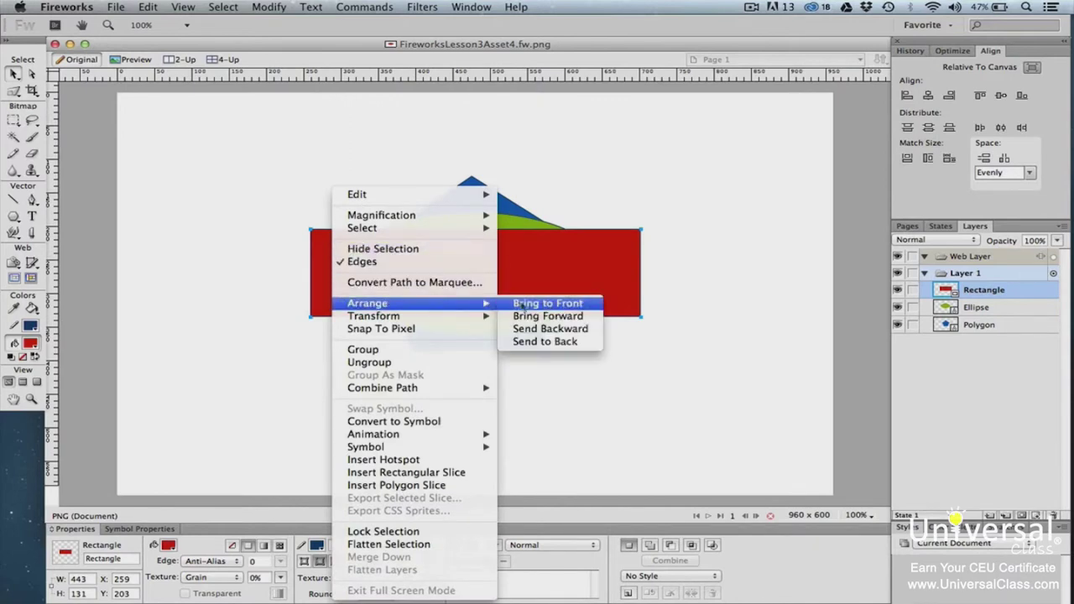
left_click(541, 329)
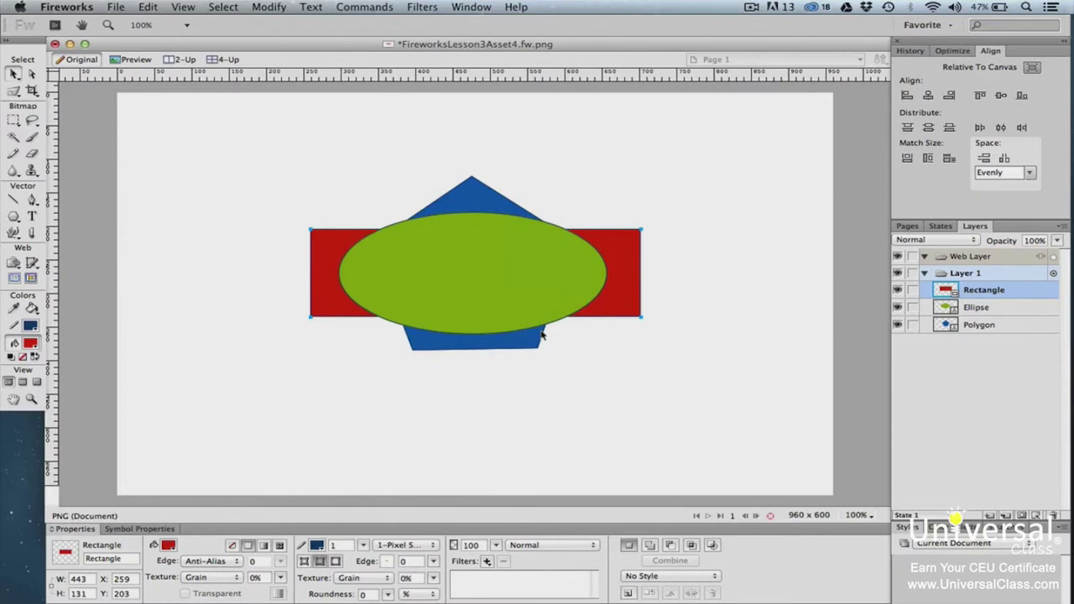
Step: Bring the blue polygon forward in front of the green ellipse
left_click(536, 339)
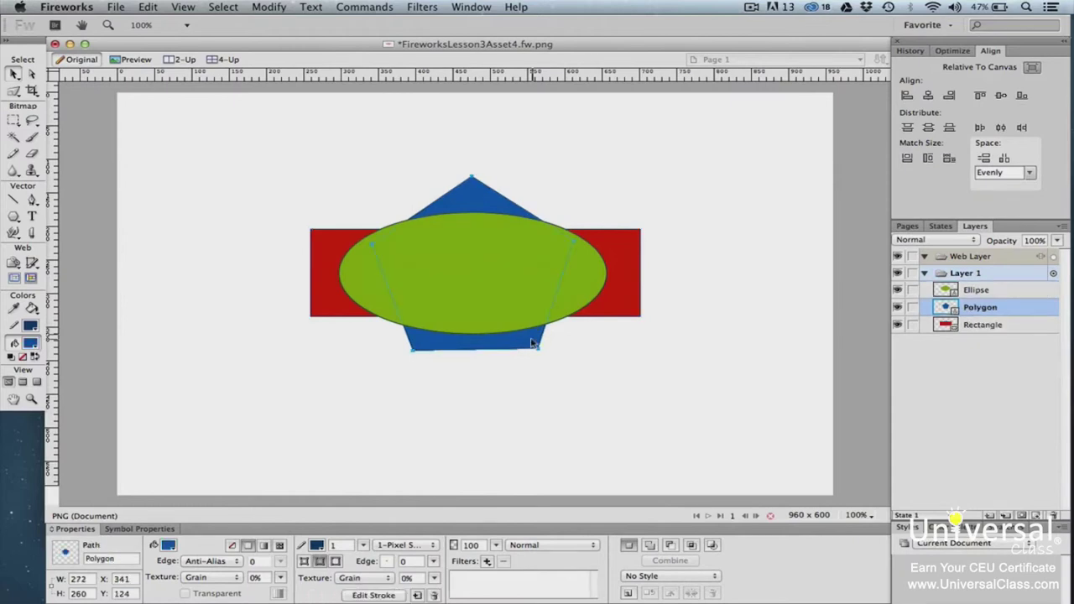
right_click(532, 342)
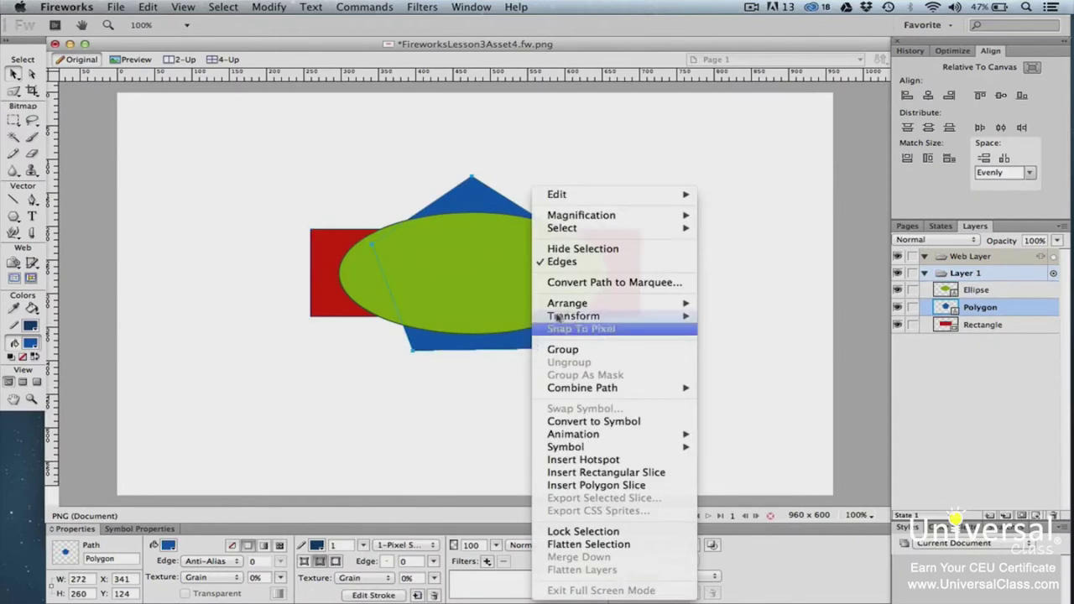
mouse_move(591, 305)
left_click(745, 315)
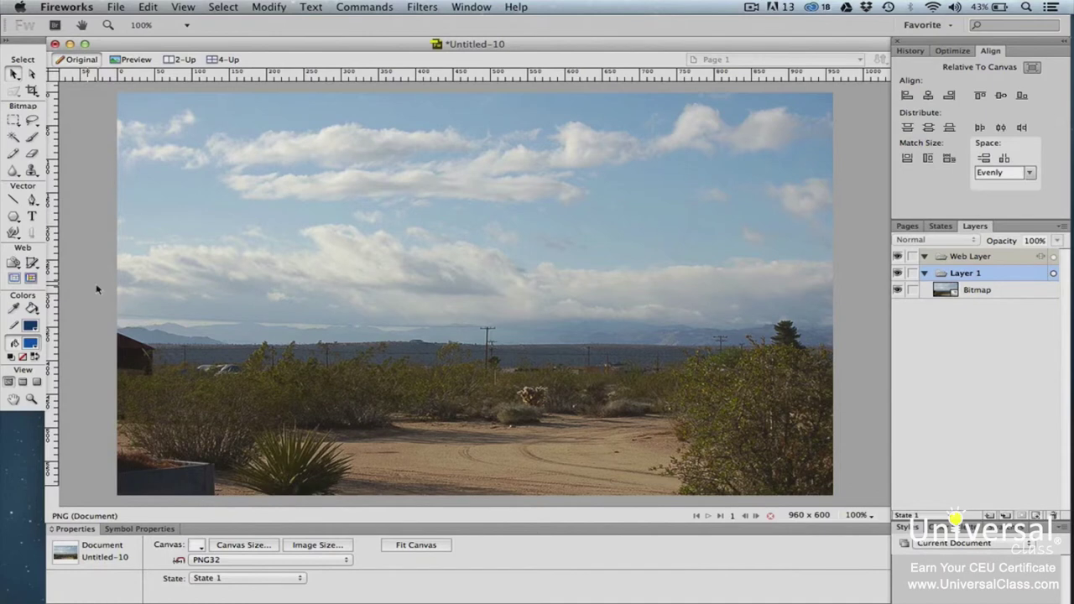
left_click(156, 283)
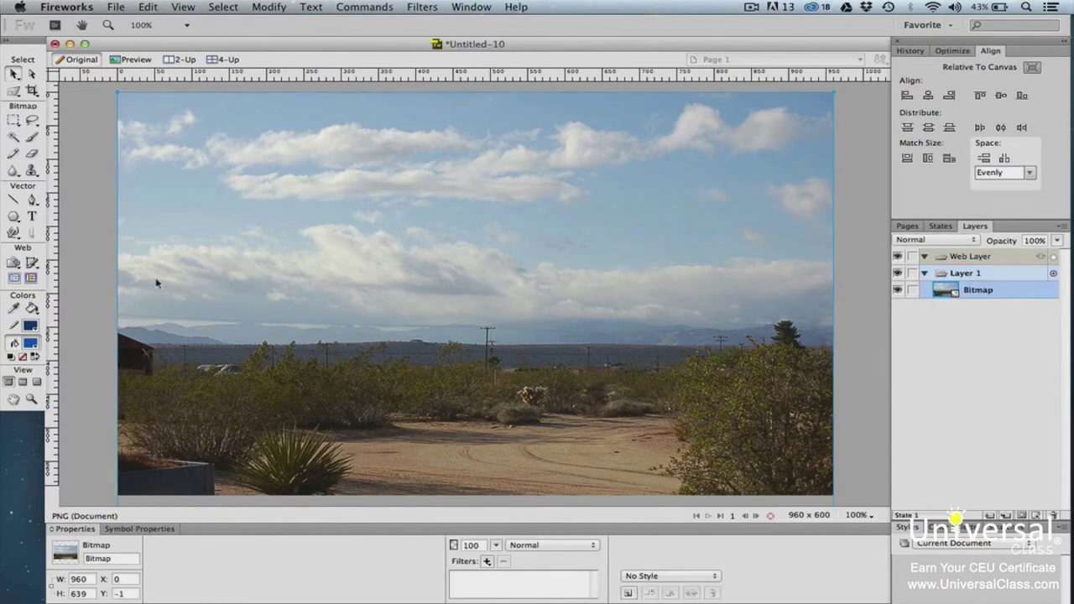
Step: Add a Levels live filter with input levels 20, 1.05 and 232, then review it
left_click(484, 561)
mouse_move(561, 497)
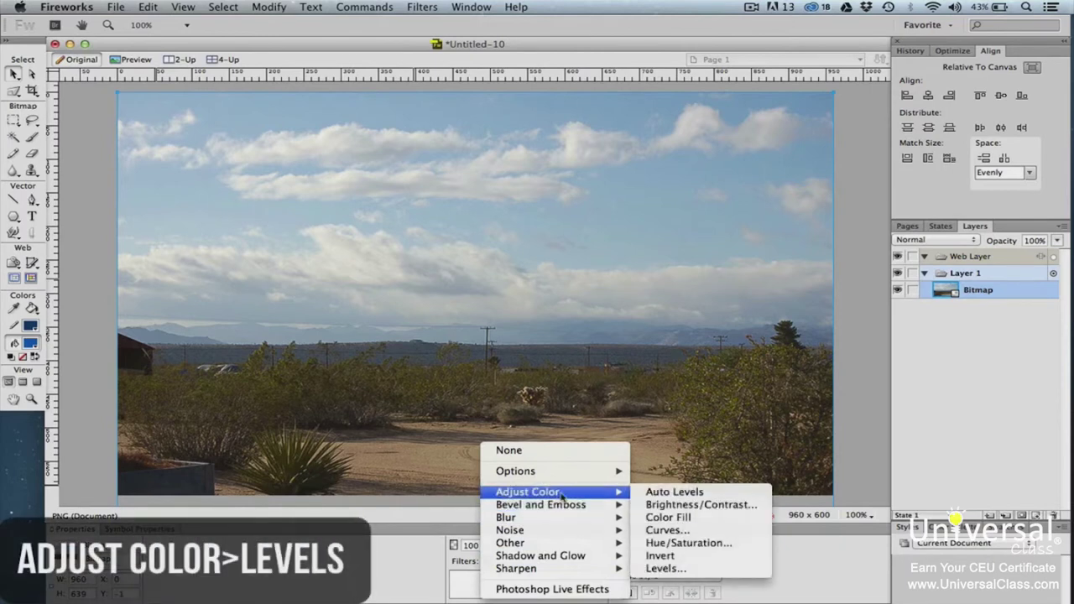
left_click(666, 568)
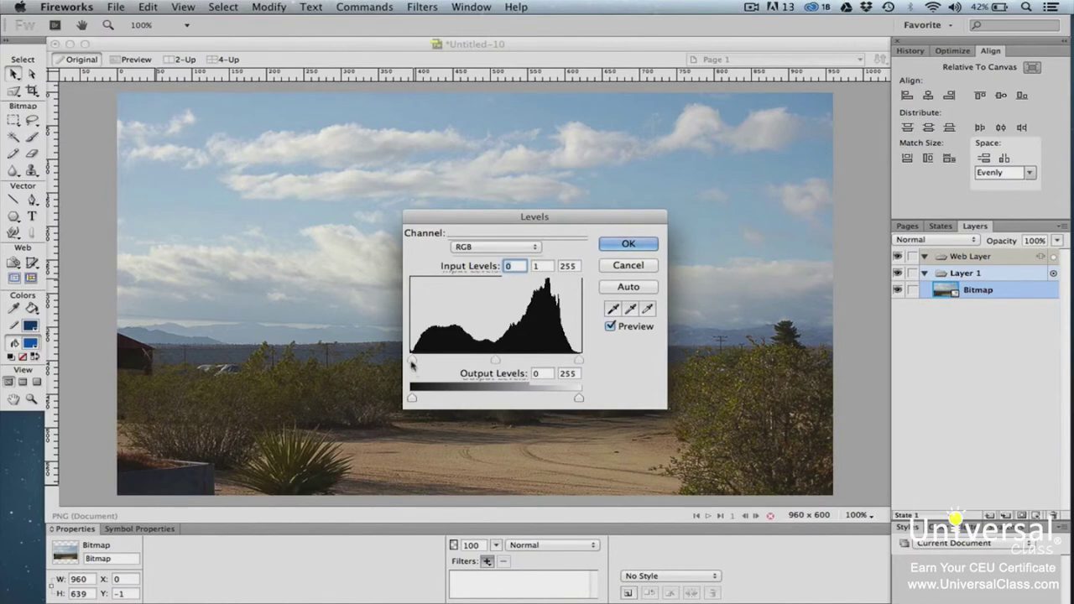
left_click_drag(412, 362, 426, 365)
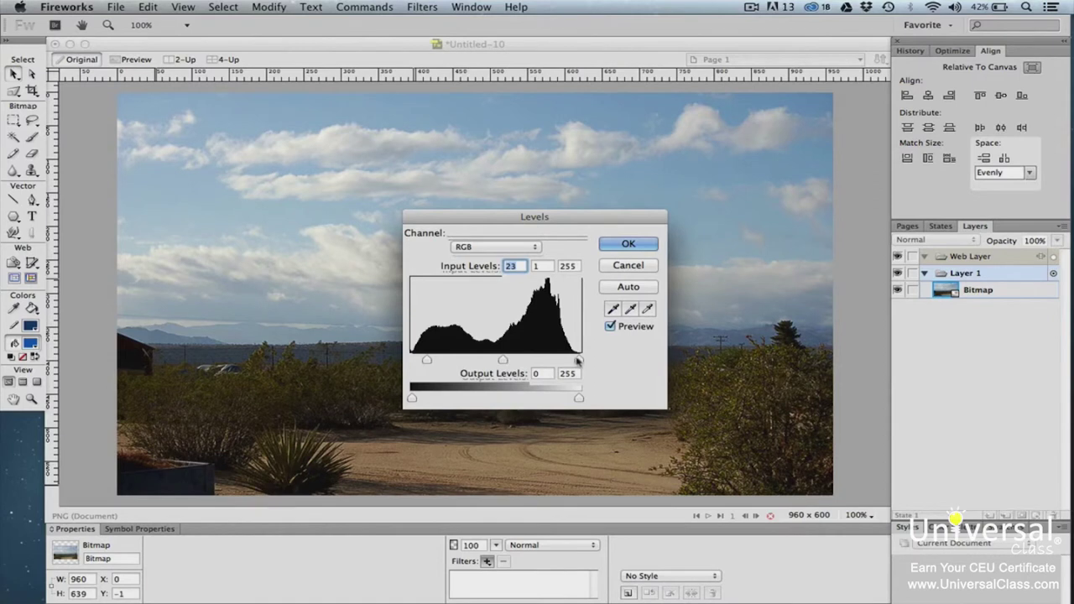
left_click_drag(578, 359, 567, 360)
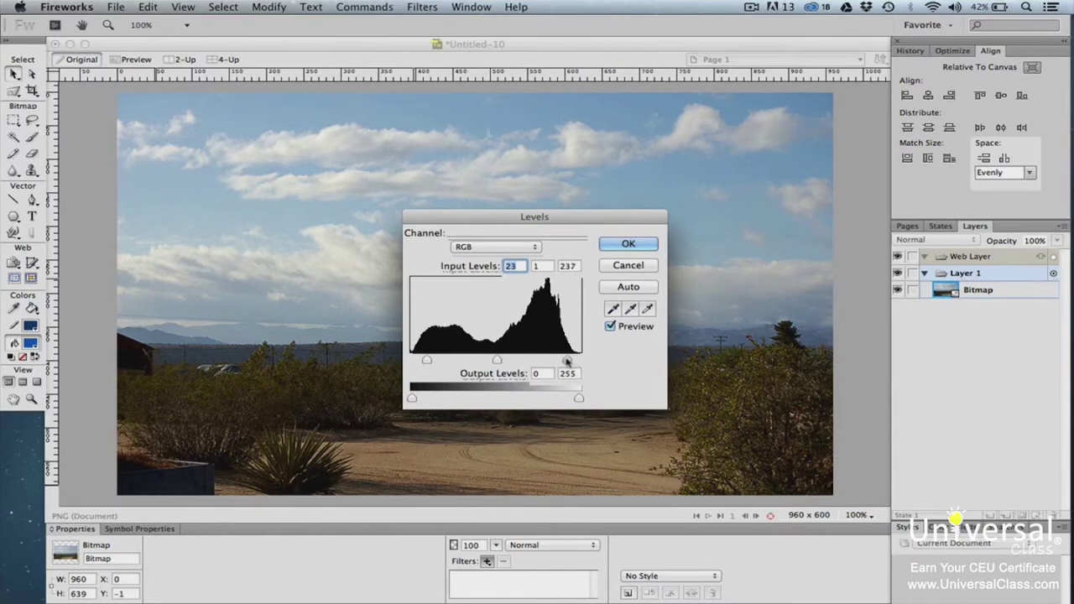
mouse_move(428, 361)
left_mouse_down()
mouse_move(441, 363)
mouse_move(430, 363)
left_mouse_up()
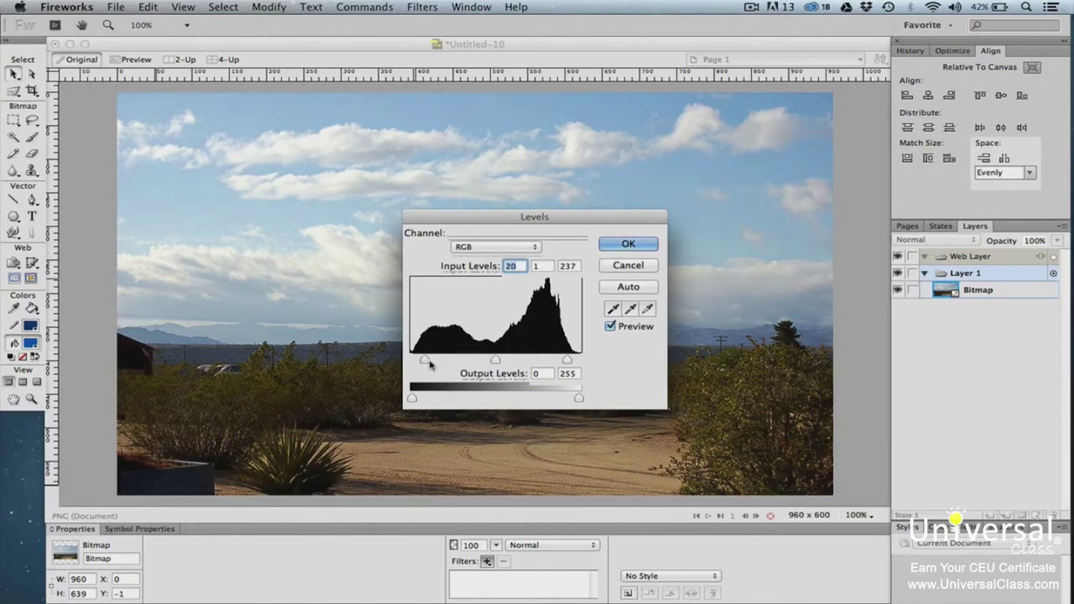
left_click_drag(567, 360, 562, 361)
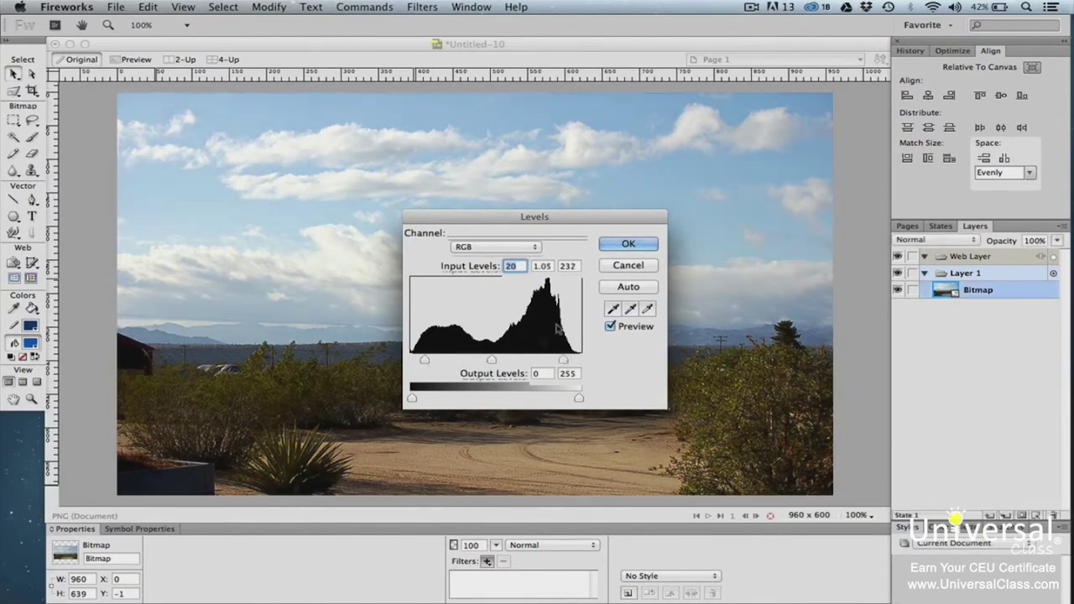
left_click(638, 243)
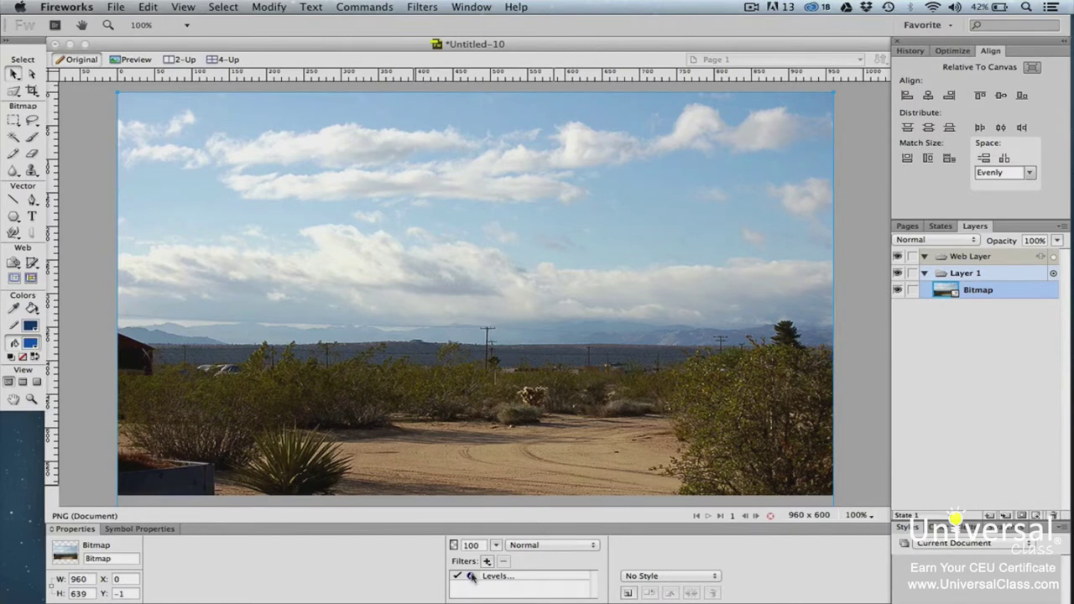
left_click(472, 576)
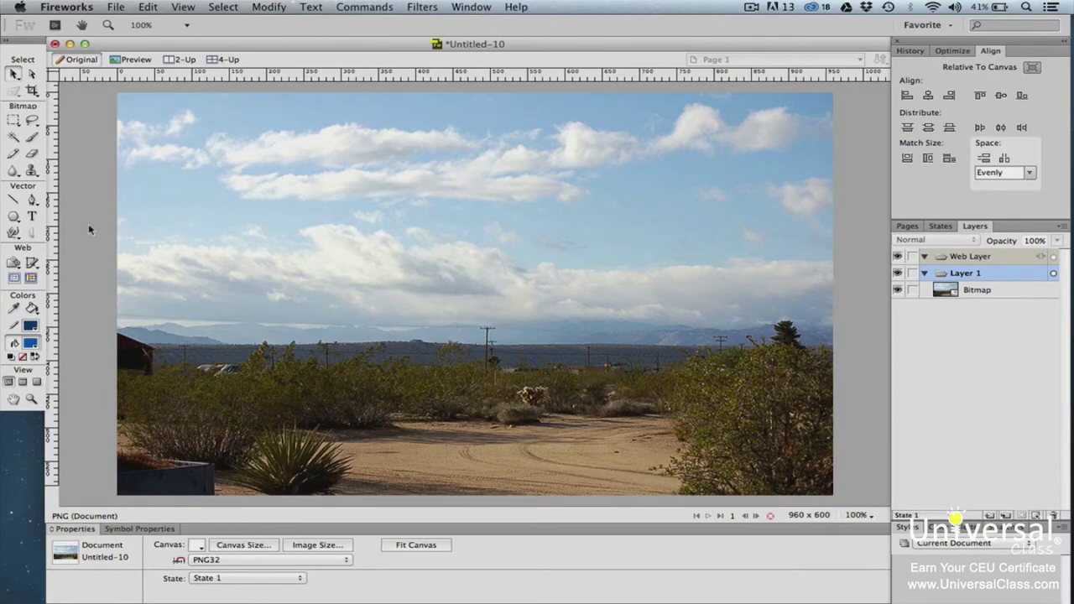
left_click(151, 230)
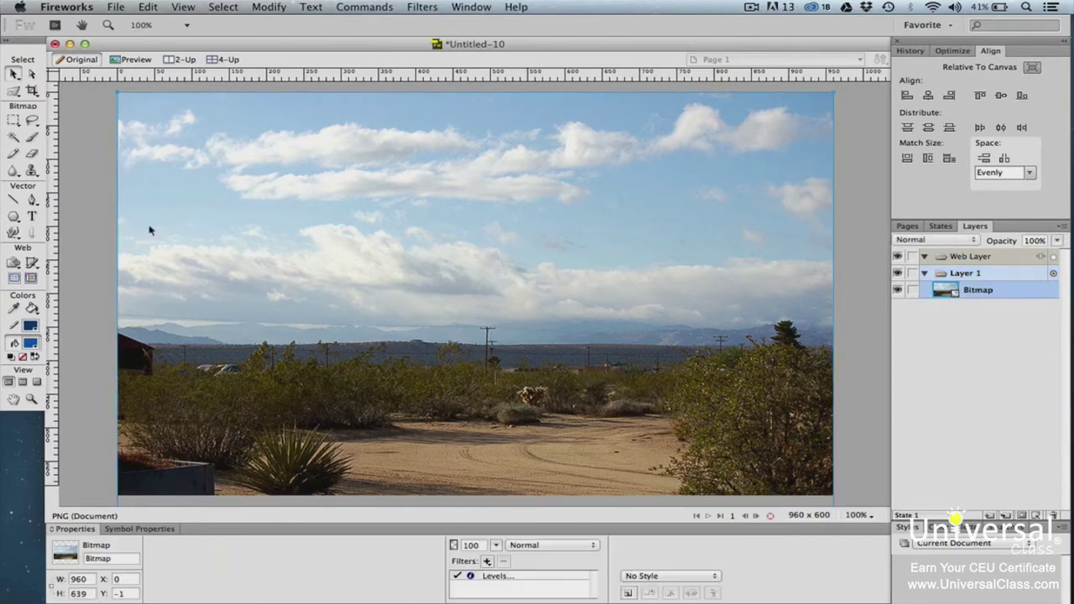
Step: Add an Unsharp Mask live filter with amount 46, radius 4.2 and threshold 4
left_click(486, 560)
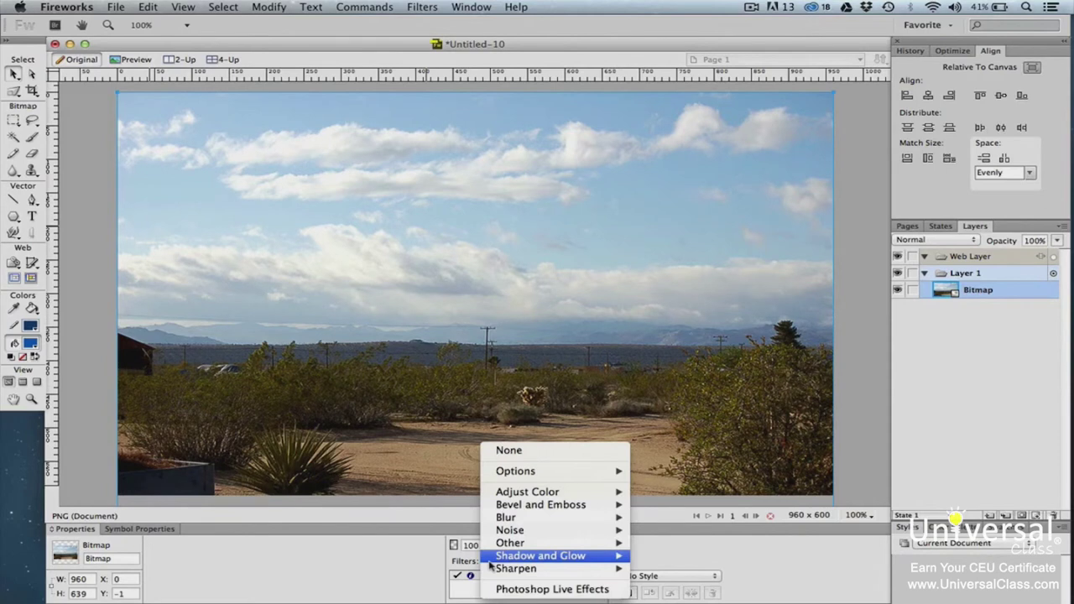
mouse_move(520, 568)
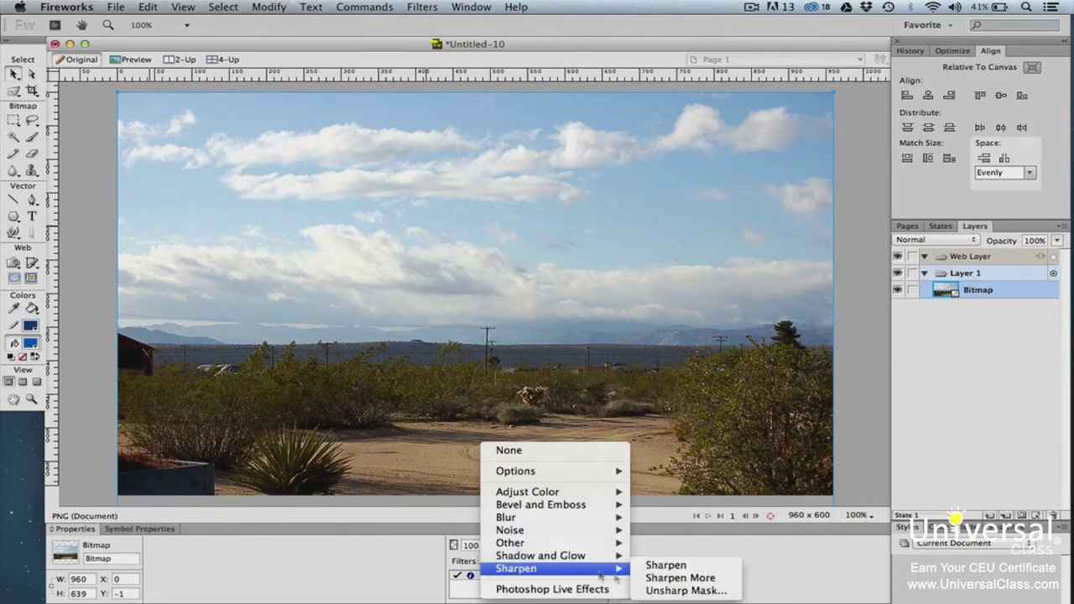
left_click(667, 590)
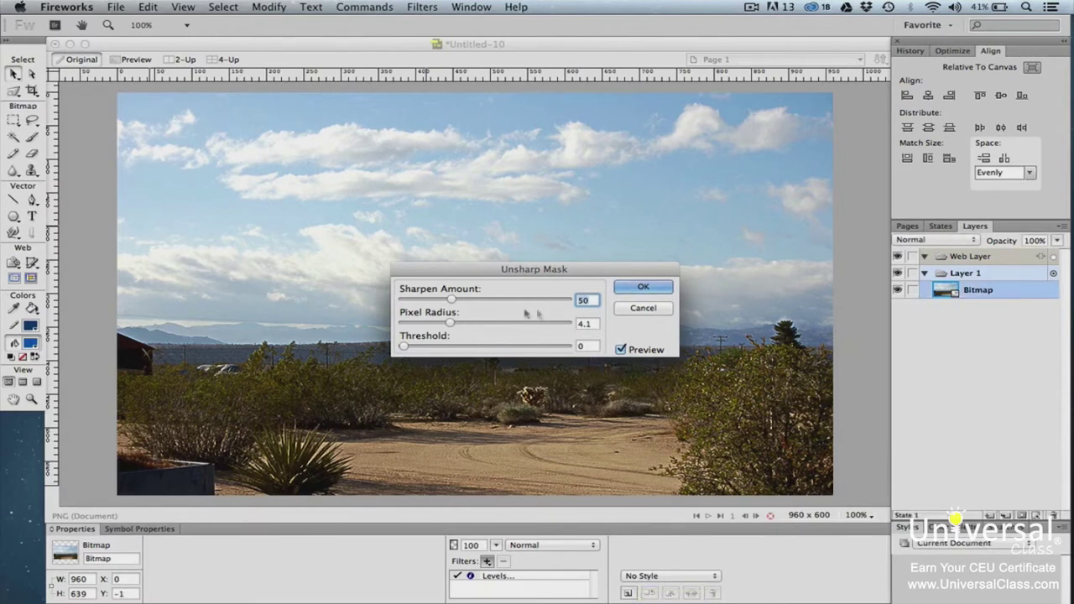
left_click_drag(451, 302, 447, 303)
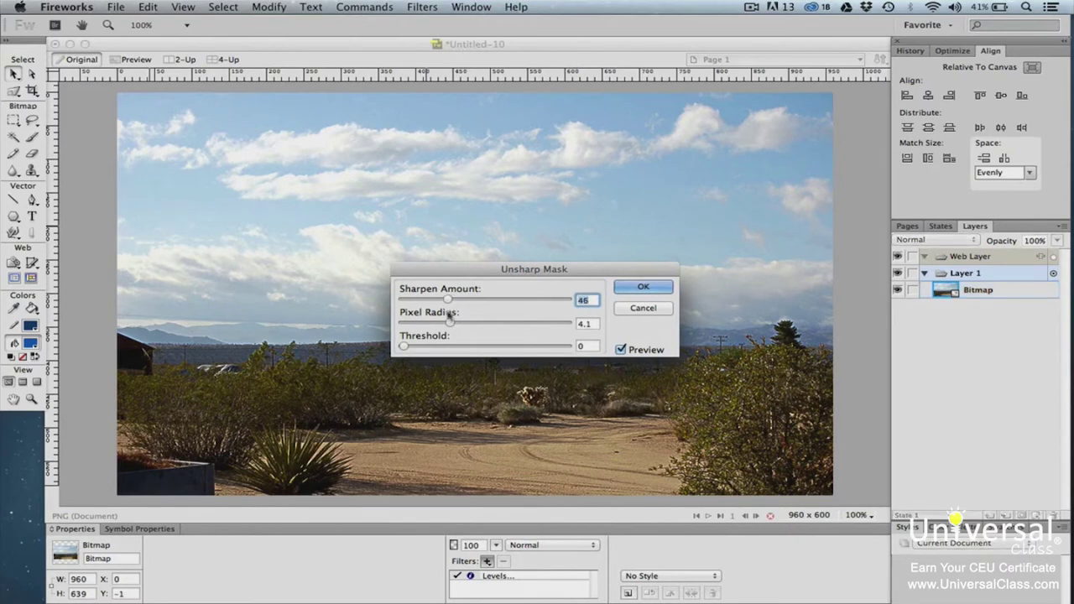
left_click_drag(450, 321, 452, 322)
left_click_drag(406, 348, 407, 347)
left_click(630, 290)
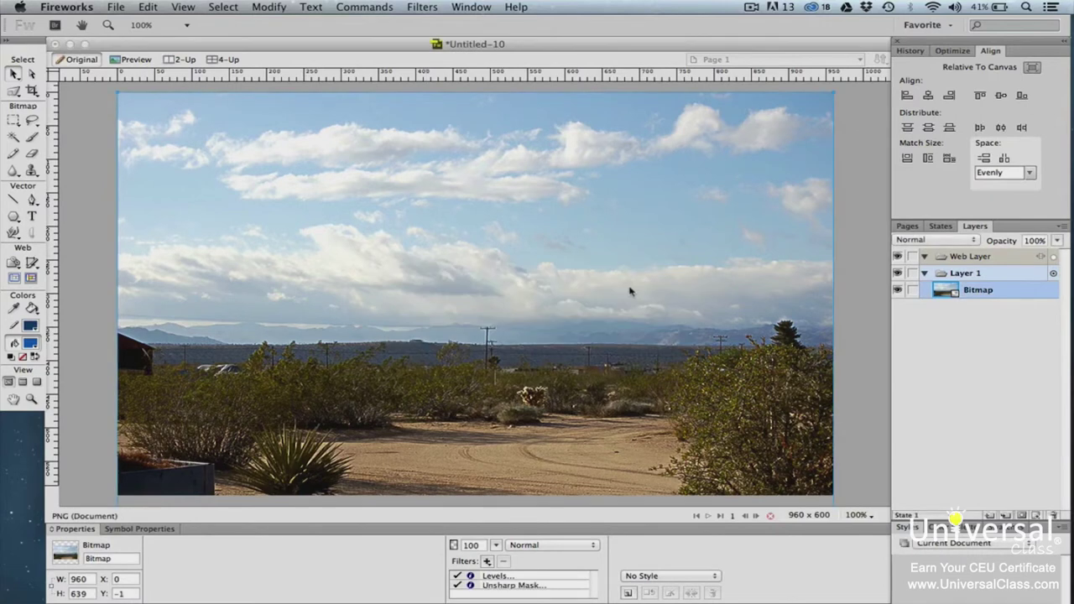
left_click(102, 151)
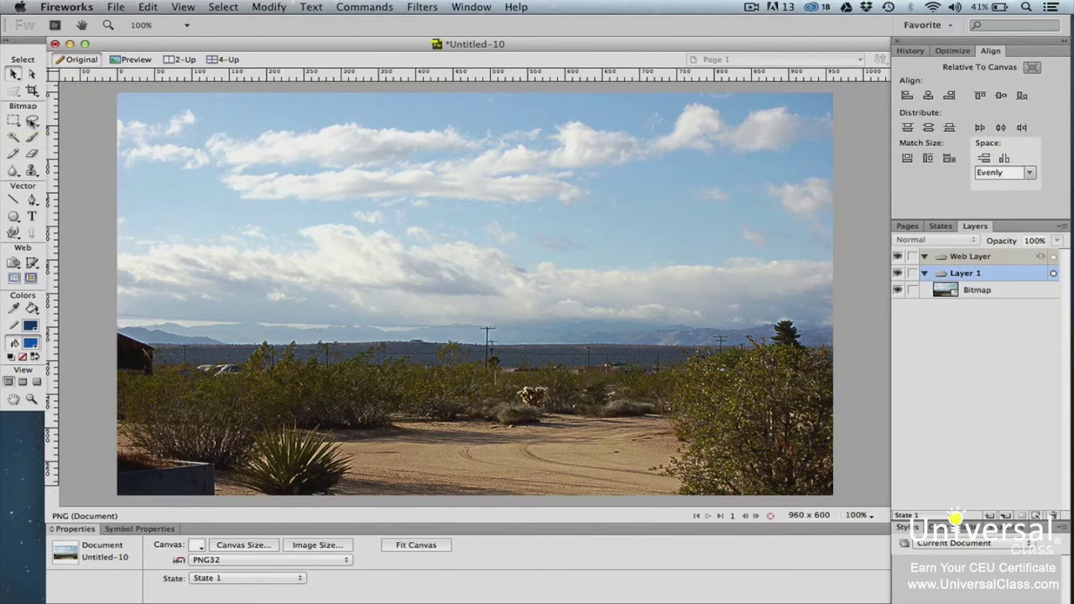
left_click(31, 122)
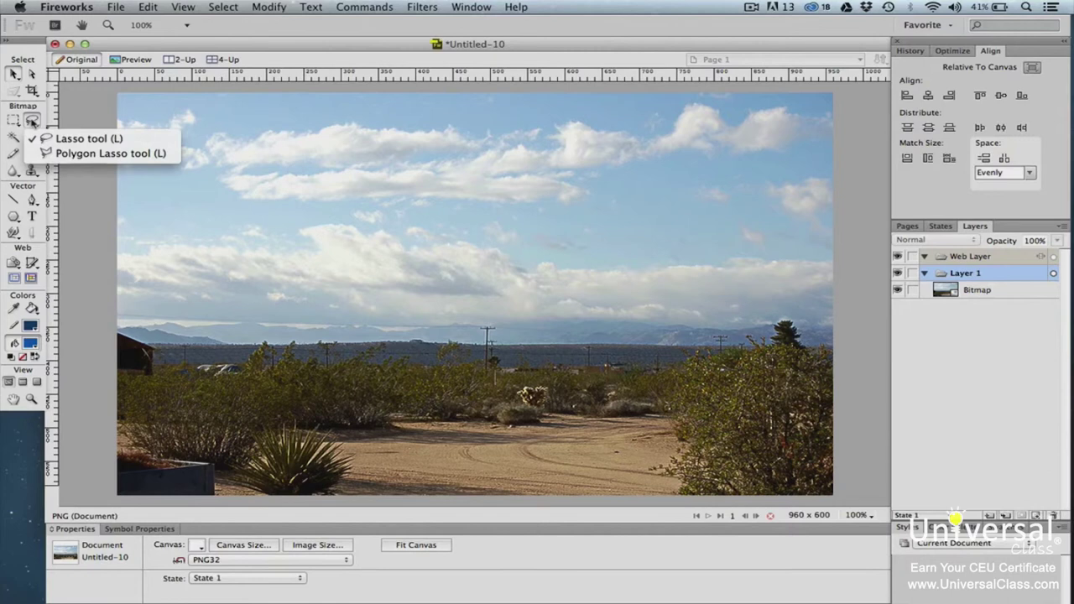
left_click(34, 138)
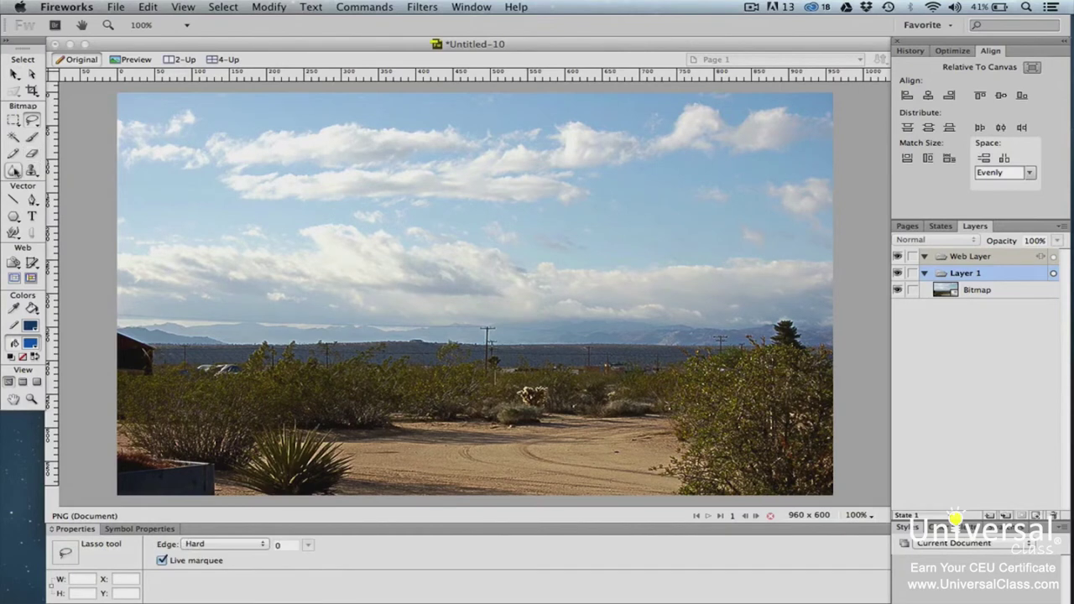
left_click(14, 170)
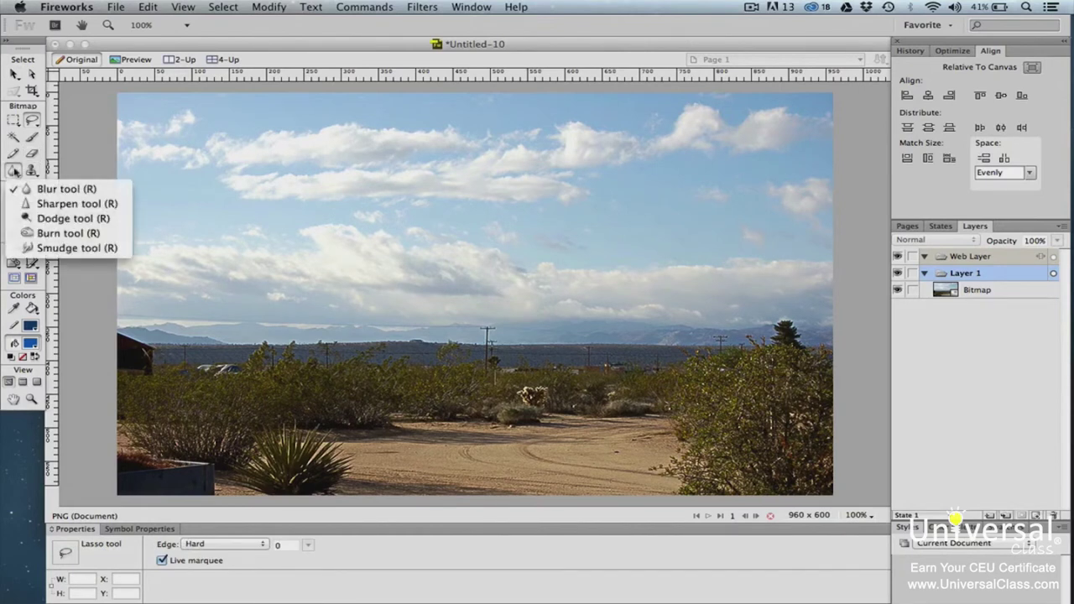
left_click(15, 170)
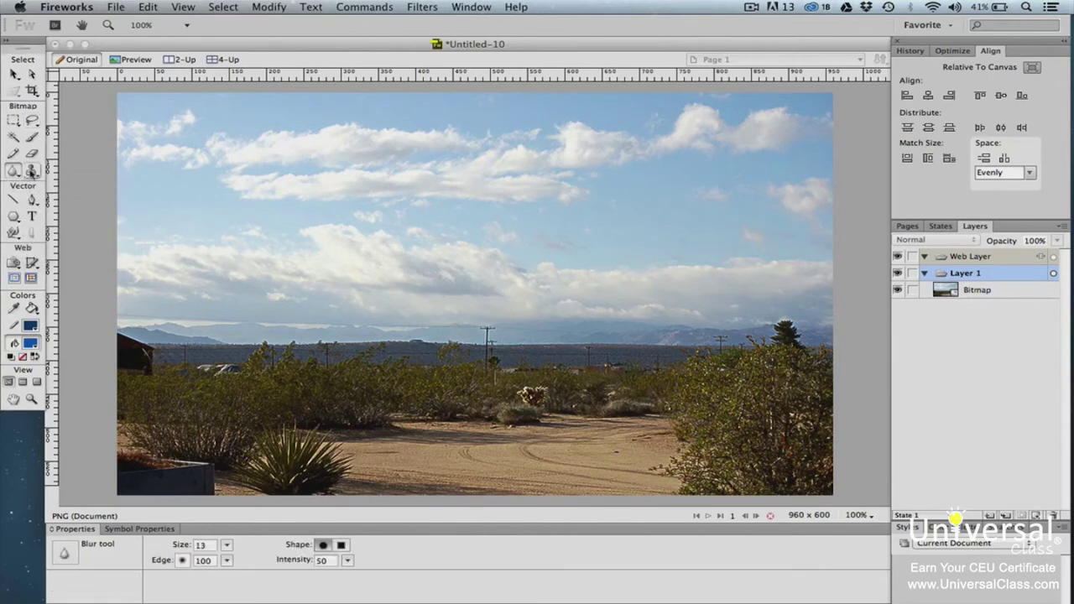
left_click(31, 170)
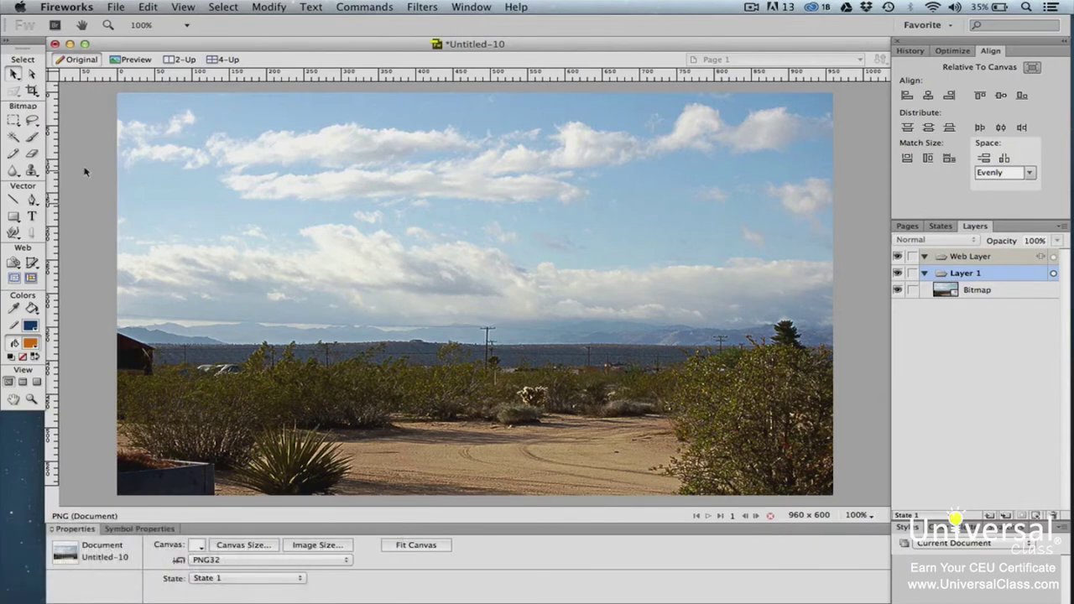
left_click(13, 169)
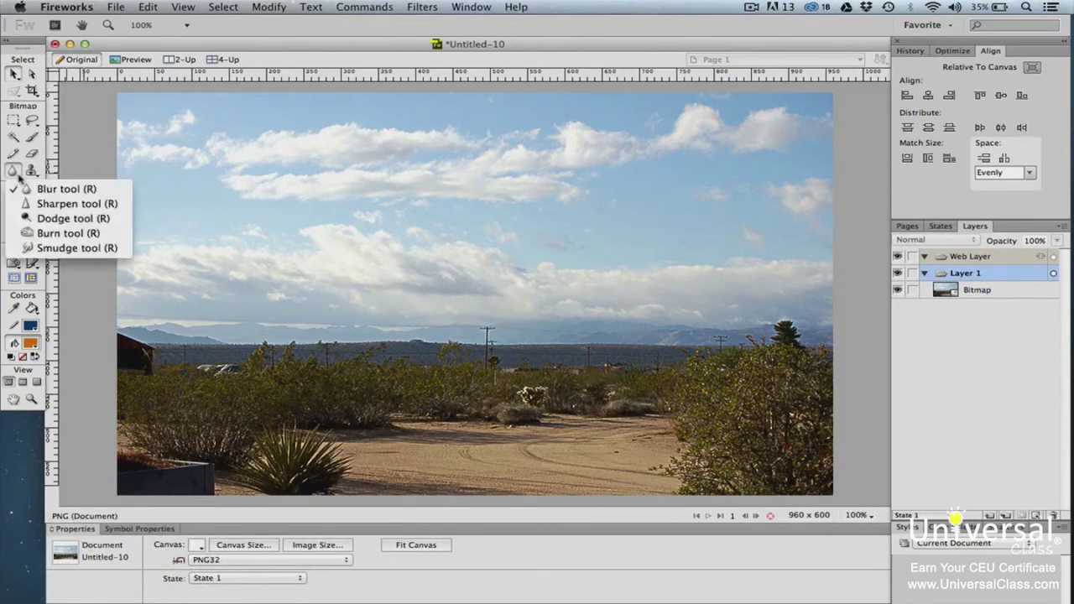
Step: Set up the Dodge tool with size 22, edge 92 and Midtones range
left_click(58, 220)
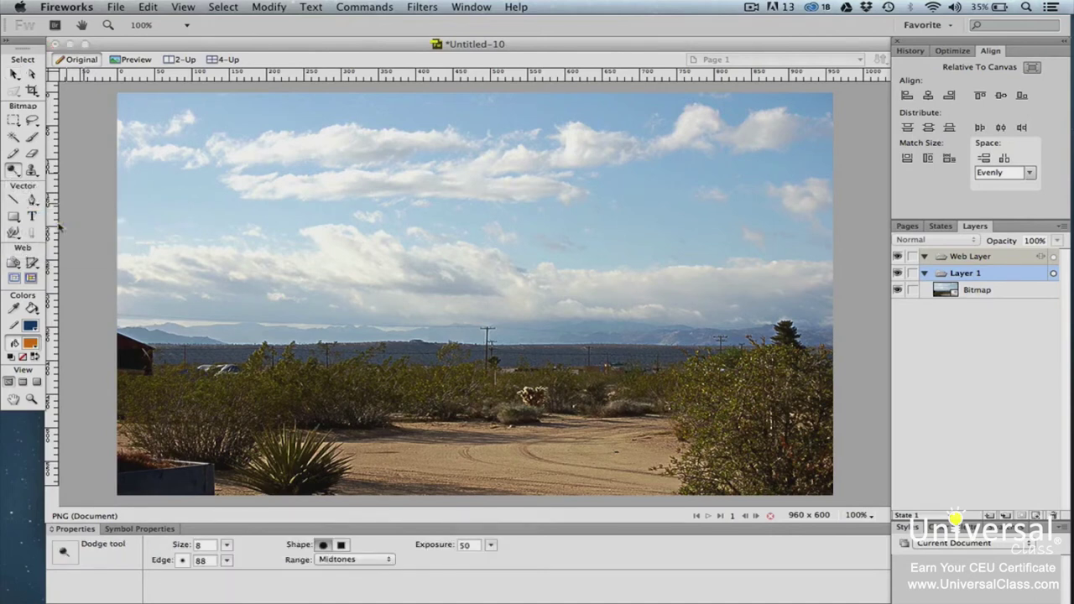
left_click(214, 544)
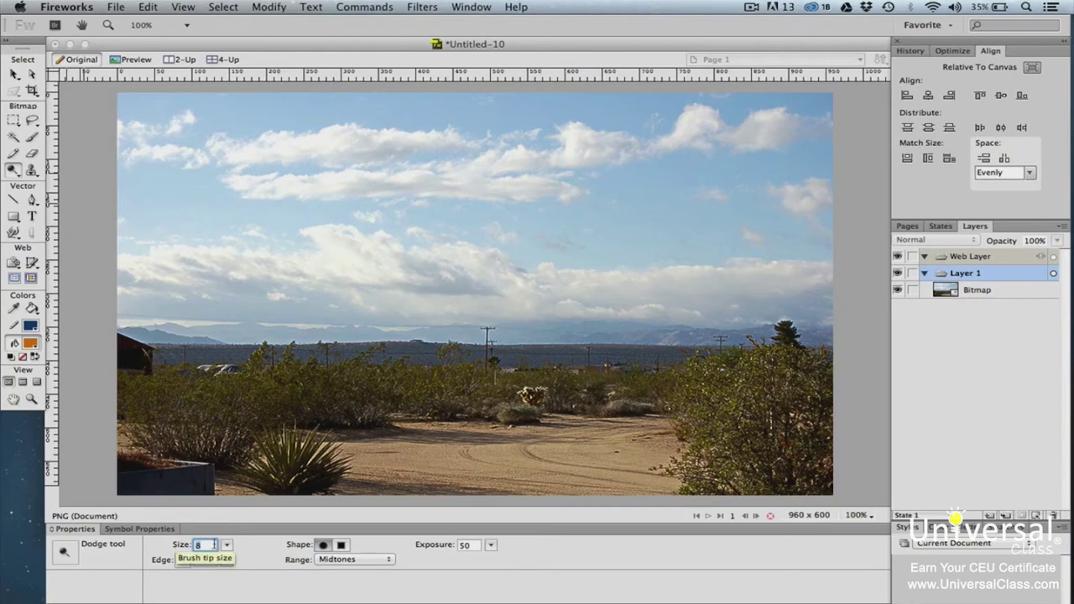
type("22")
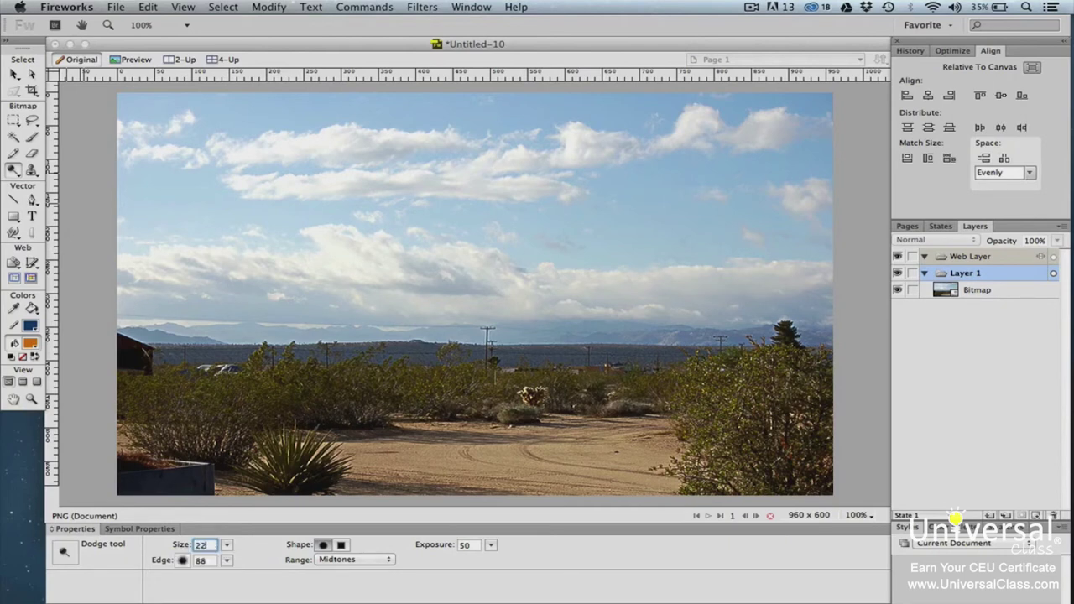
double_click(211, 560)
type("92")
left_click(323, 545)
left_click(346, 561)
left_click(345, 561)
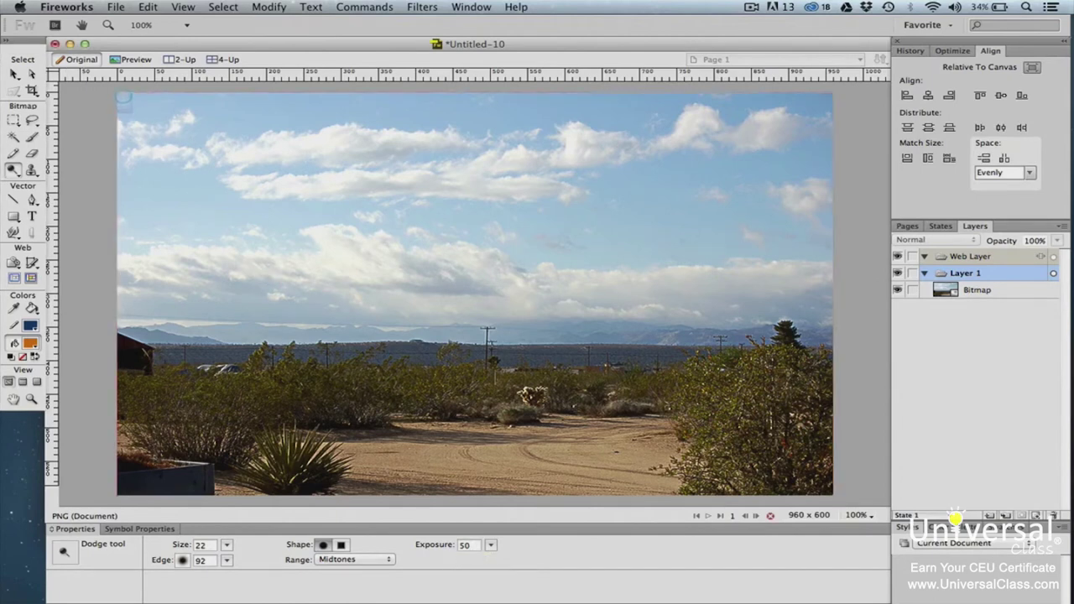
Step: Paint a trial dodge stroke along the photo's left edge, then undo it
mouse_move(123, 99)
left_mouse_down()
mouse_move(126, 201)
mouse_move(126, 99)
mouse_move(130, 136)
mouse_move(136, 102)
mouse_move(134, 268)
mouse_move(137, 172)
mouse_move(125, 253)
mouse_move(120, 183)
mouse_move(131, 490)
mouse_move(120, 480)
mouse_move(128, 112)
left_mouse_up()
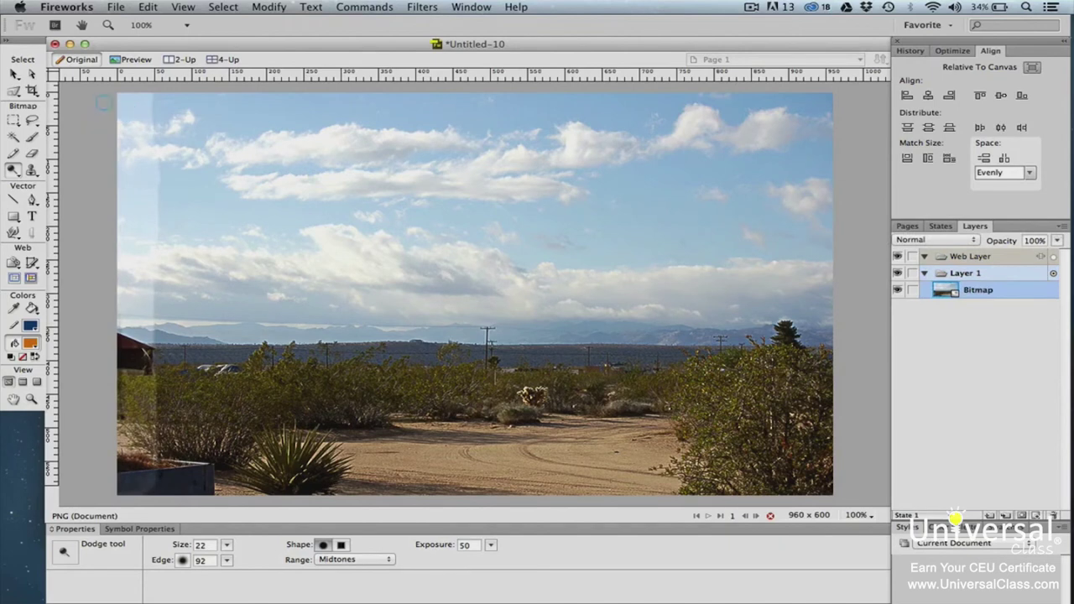
left_click(141, 8)
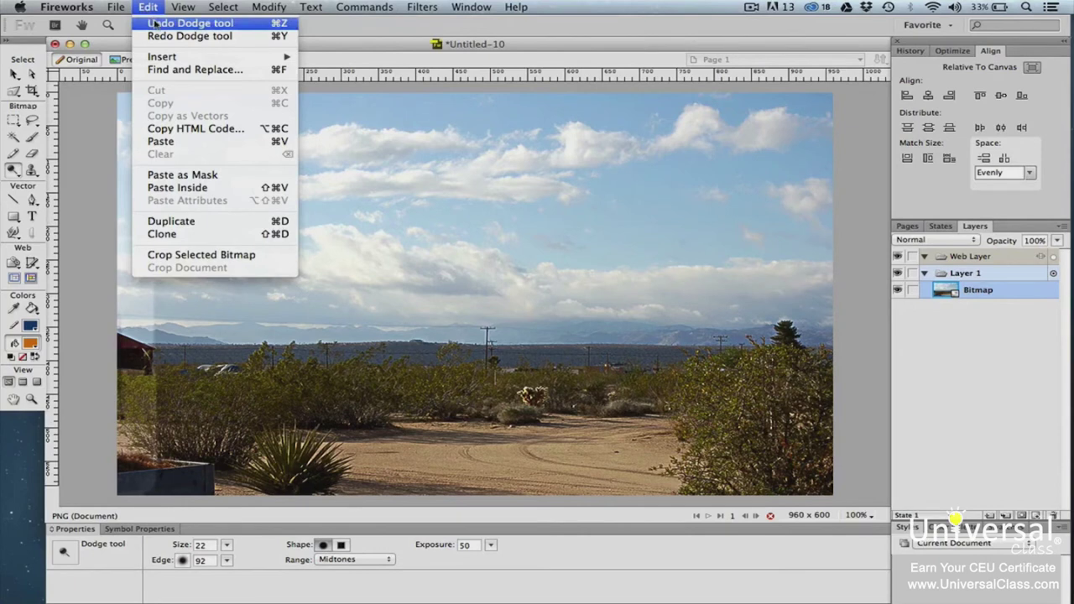
left_click(154, 23)
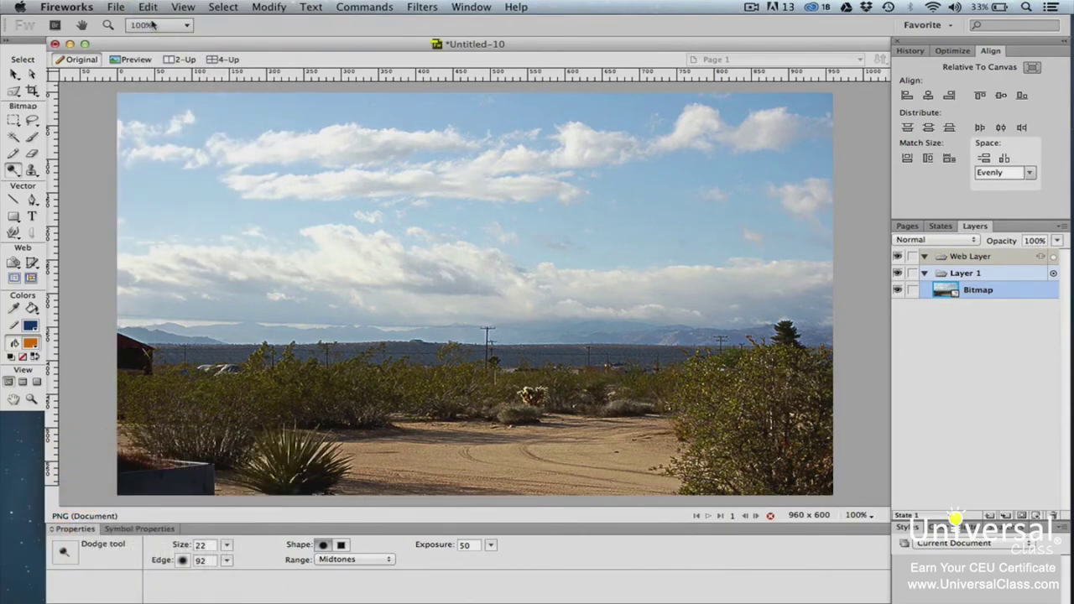
left_click_drag(15, 168, 48, 234)
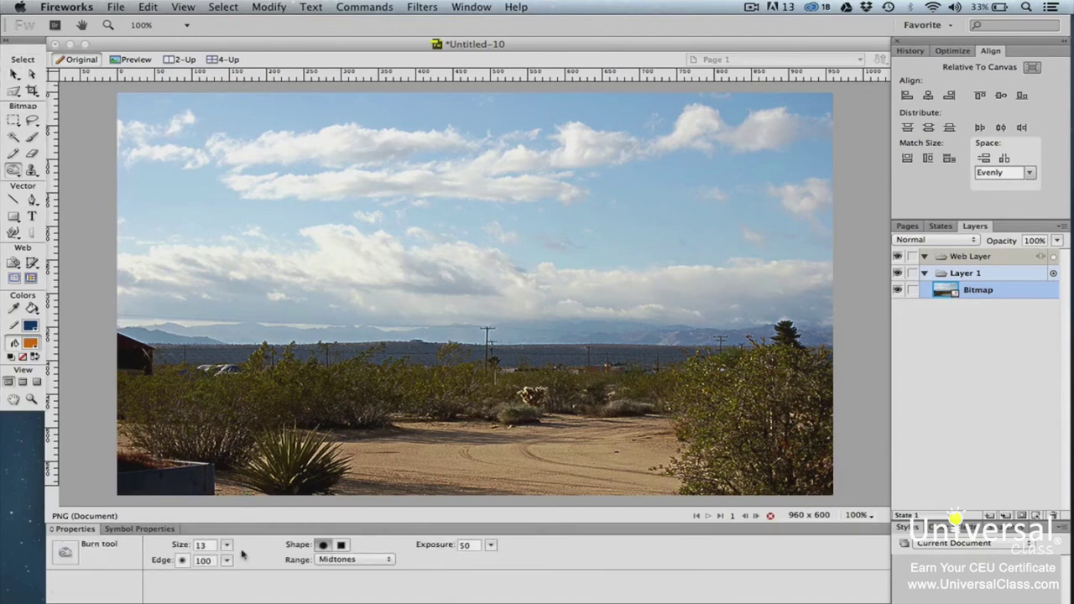
Step: Burn the upper-left sky using a size 18 brush limited to Shadows
double_click(197, 546)
type("18")
left_click_drag(340, 559, 359, 551)
mouse_move(126, 98)
left_mouse_down()
mouse_move(148, 98)
mouse_move(149, 183)
mouse_move(139, 111)
mouse_move(133, 134)
mouse_move(124, 126)
mouse_move(155, 218)
mouse_move(126, 151)
mouse_move(109, 181)
left_mouse_up()
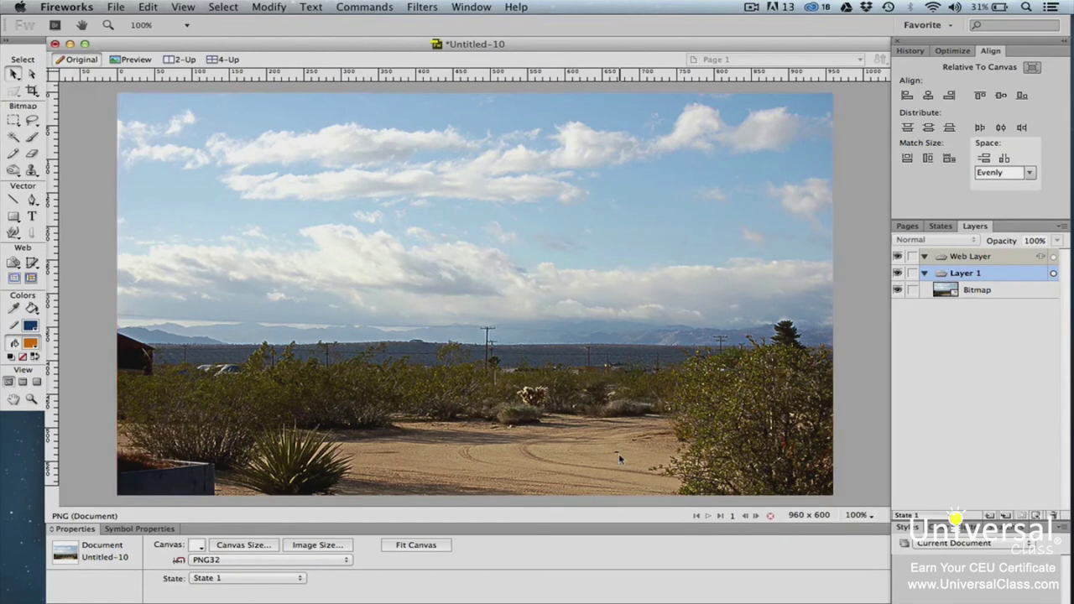
left_click(32, 170)
Step: Select the Rubber Stamp tool (size 16, source aligned) with the photo bitmap targeted
left_click(56, 189)
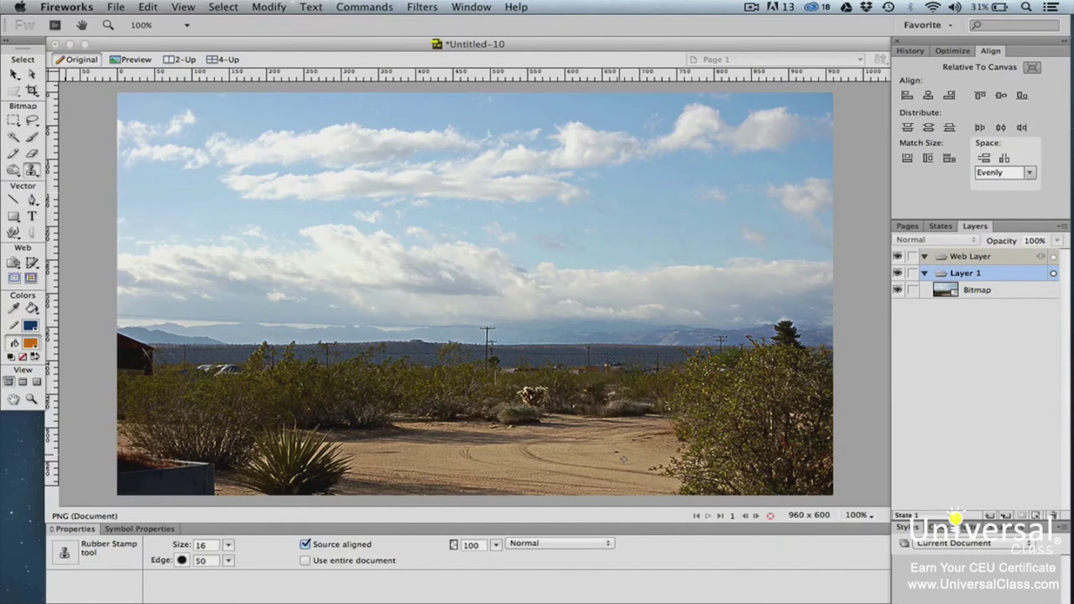
left_click(622, 458)
left_click(623, 458)
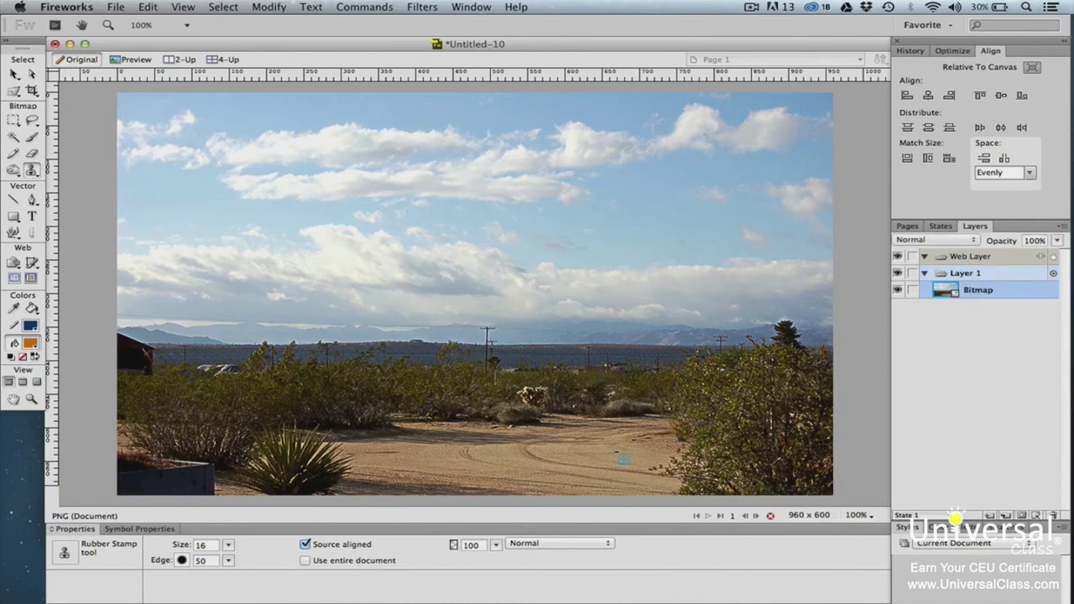
key("v")
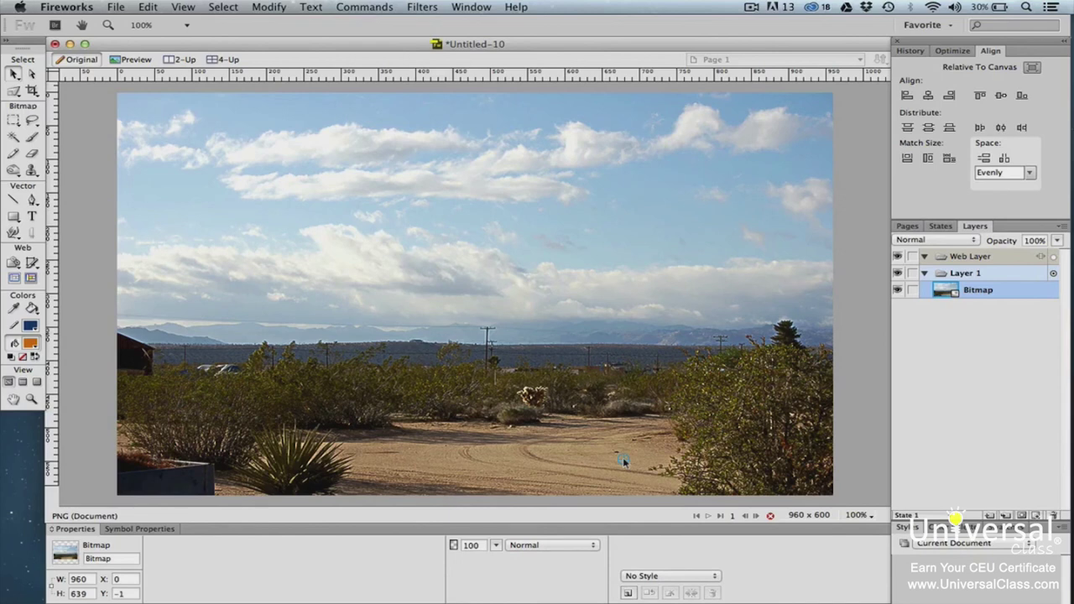
key("s")
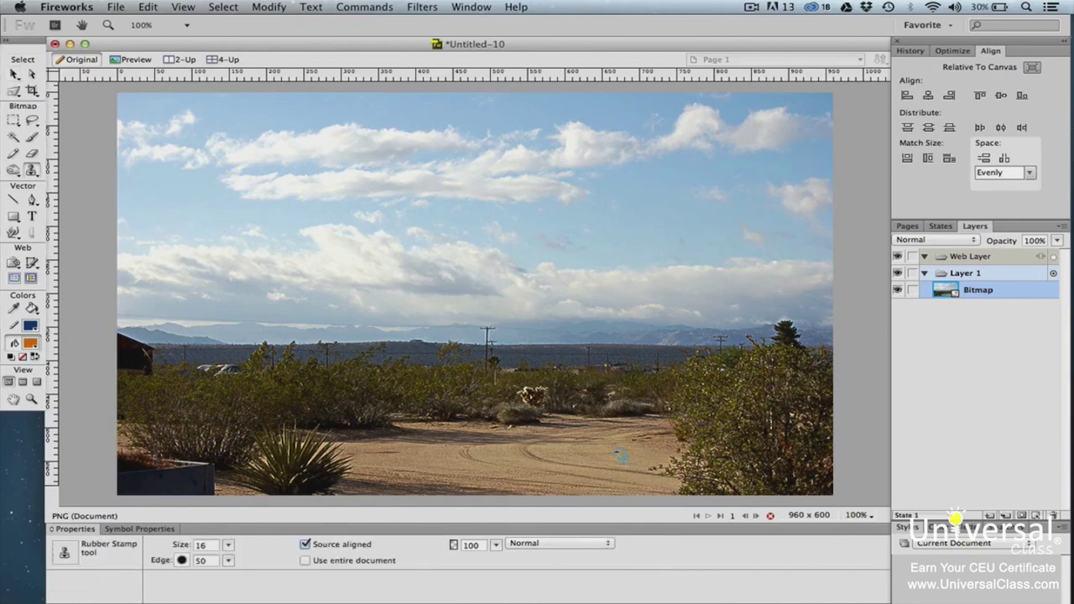